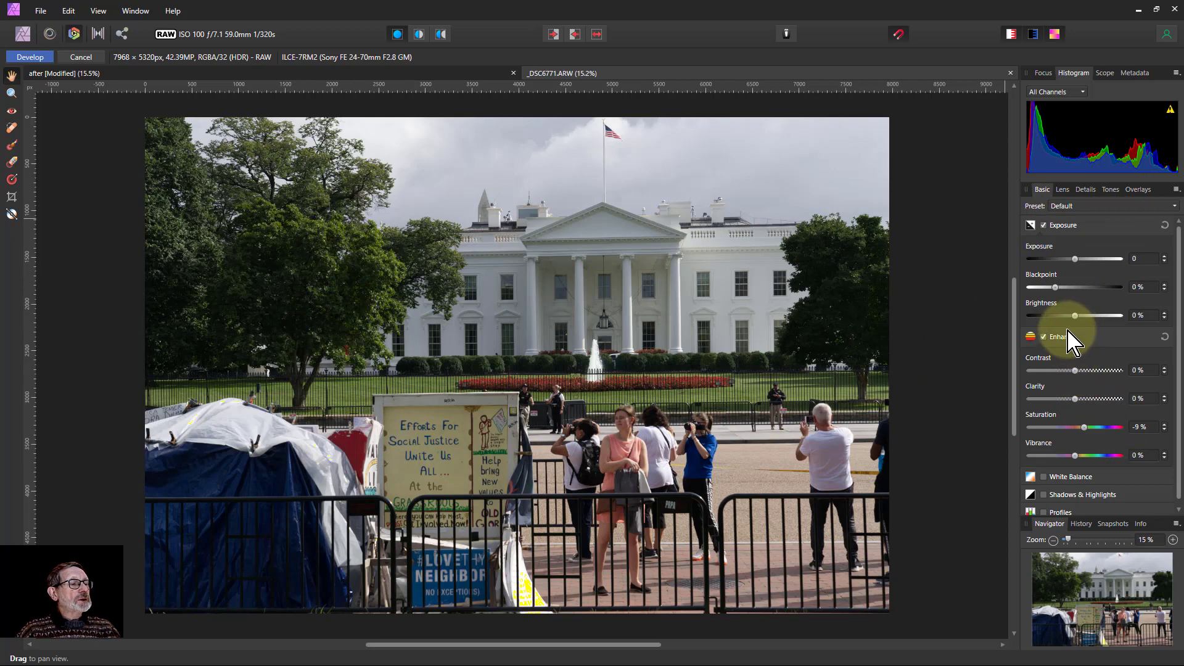
- Enable Shadows & Highlights and drag Highlights down to -66% to recover sky detail
scroll(1076, 413, "down", 1)
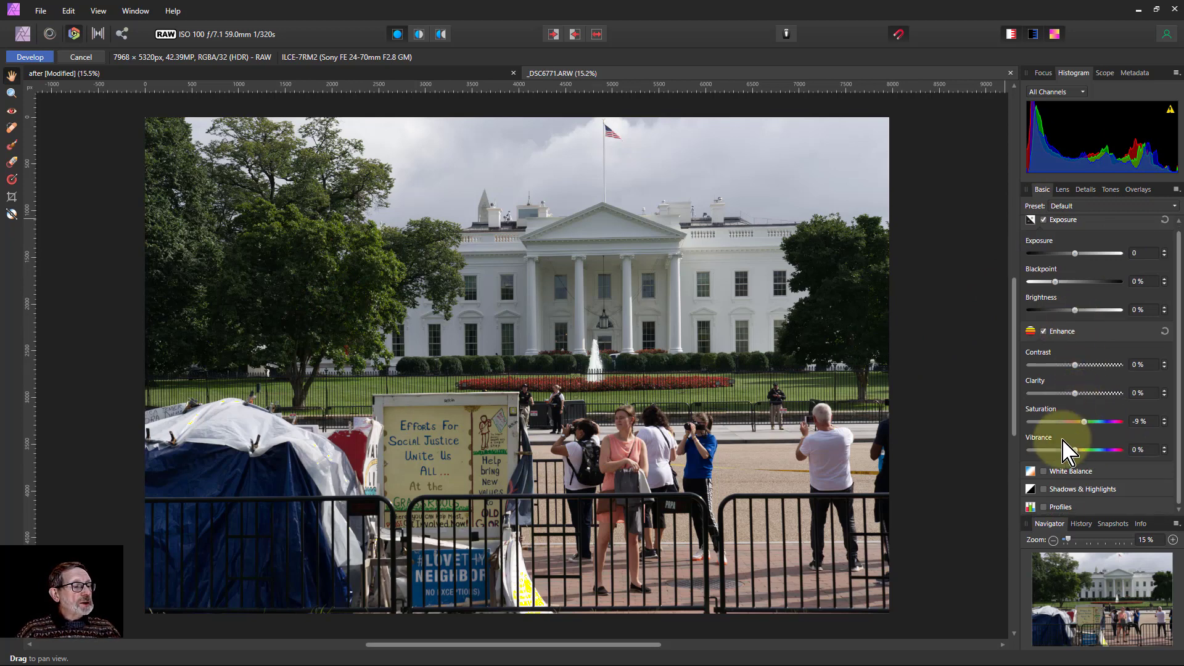
left_click(1043, 489)
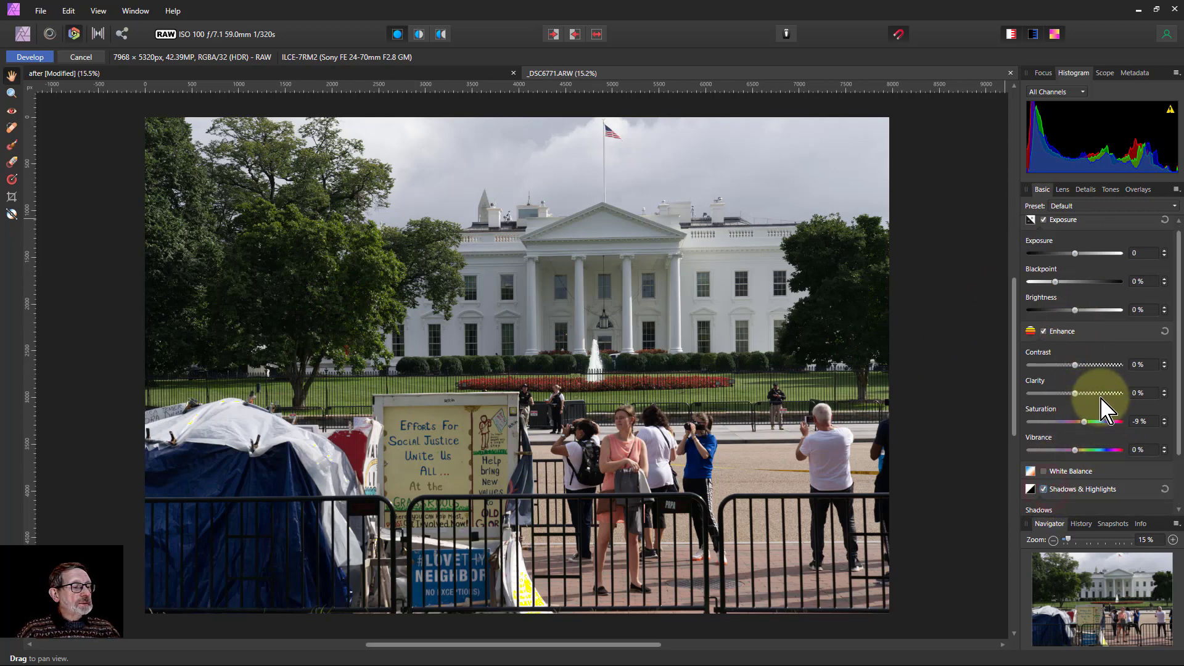
scroll(1105, 401, "down", 3)
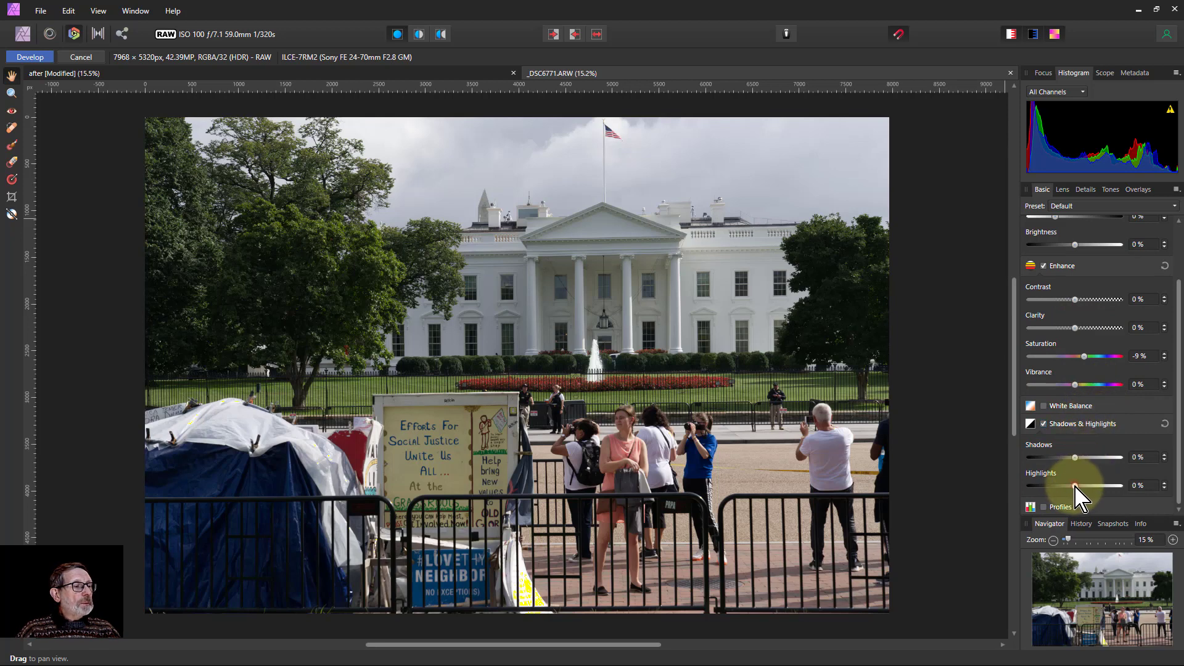
left_click_drag(1076, 487, 1047, 487)
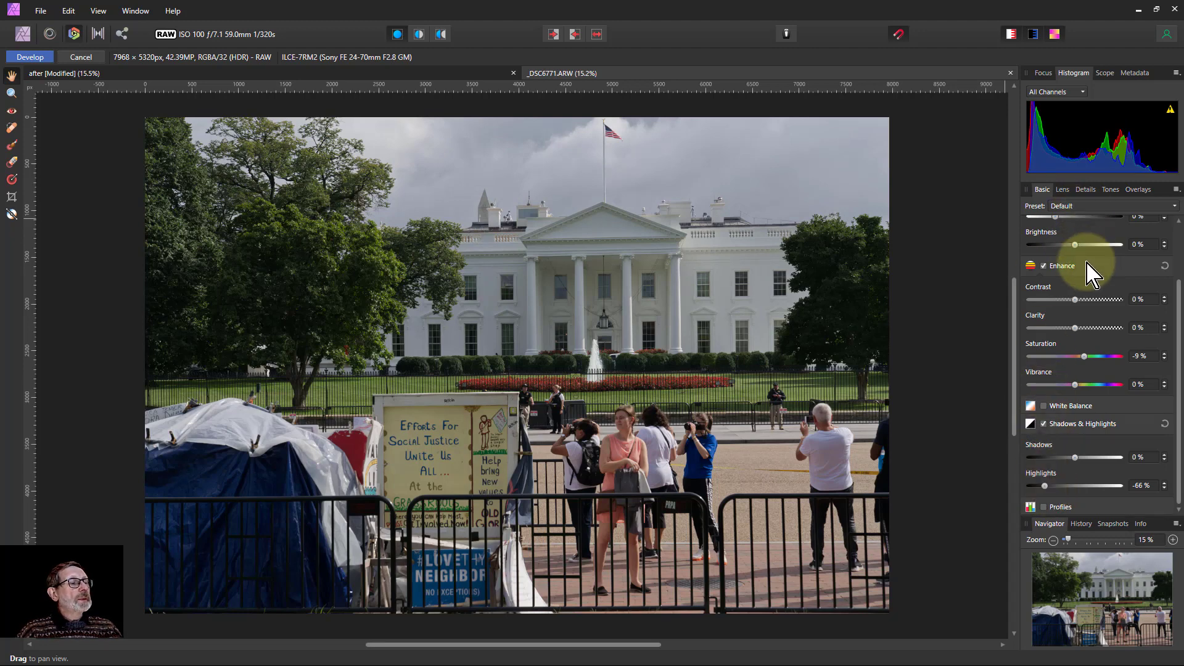
- Raise Exposure to 0.782, test the Blackpoint for clipping, and lower Saturation to -12%
scroll(1076, 244, "up", 3)
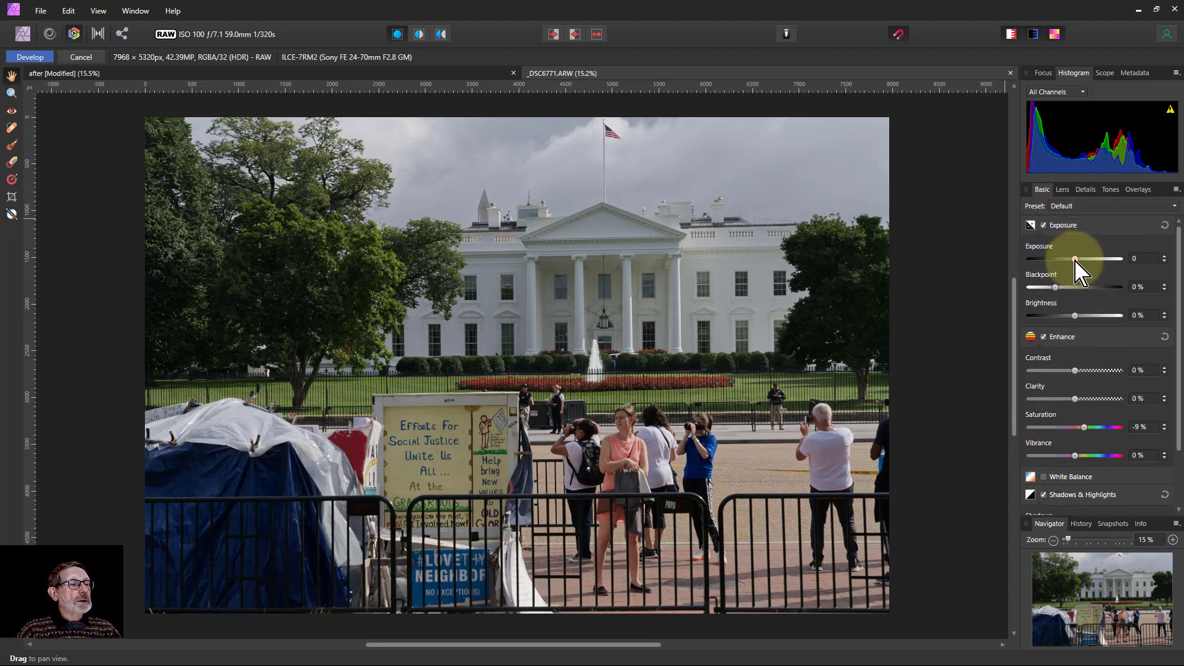
left_click_drag(1077, 260, 1083, 260)
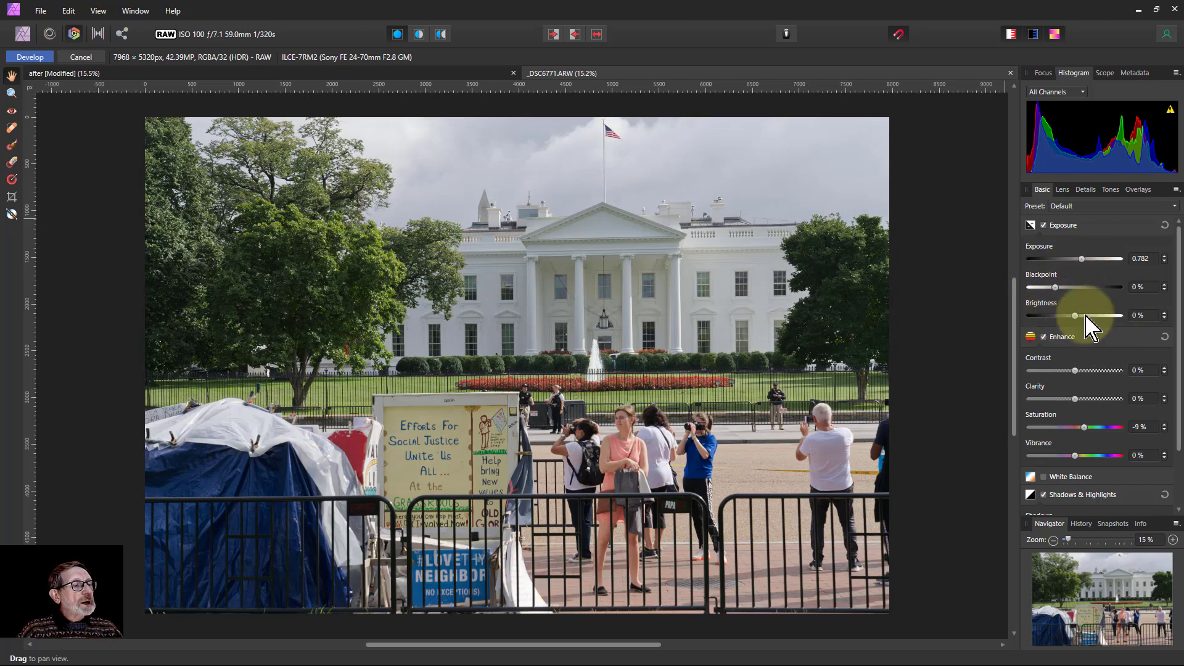
left_click_drag(1060, 288, 1062, 288)
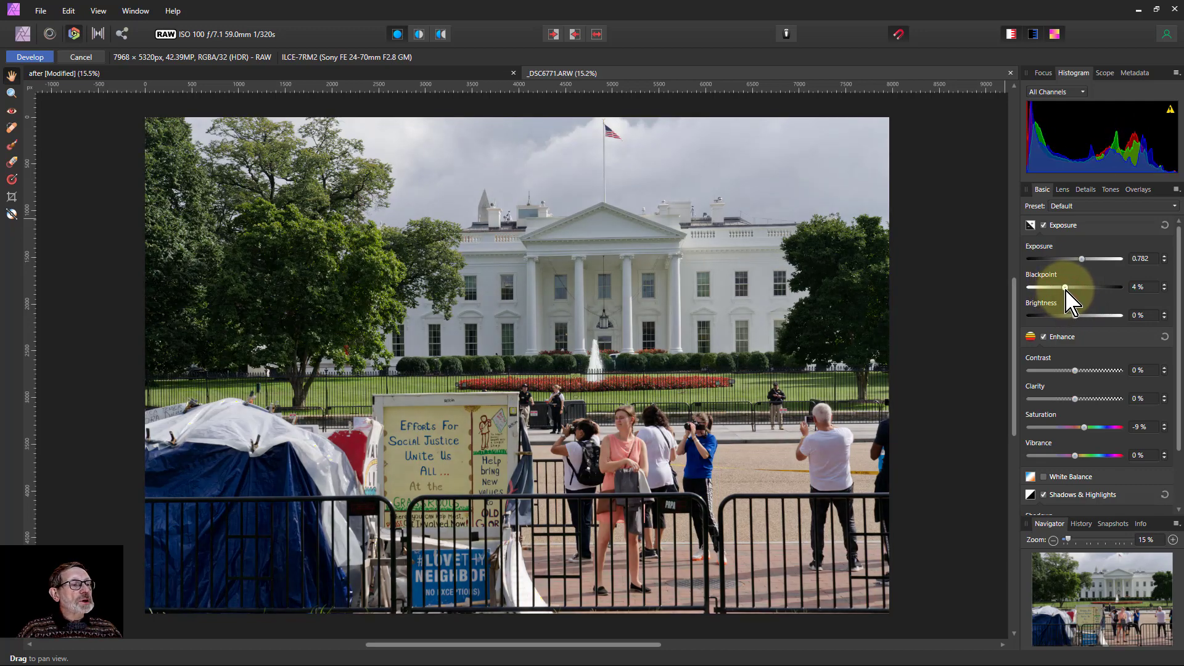
mouse_move(1068, 290)
left_mouse_down()
mouse_move(1081, 291)
mouse_move(1057, 290)
left_mouse_up()
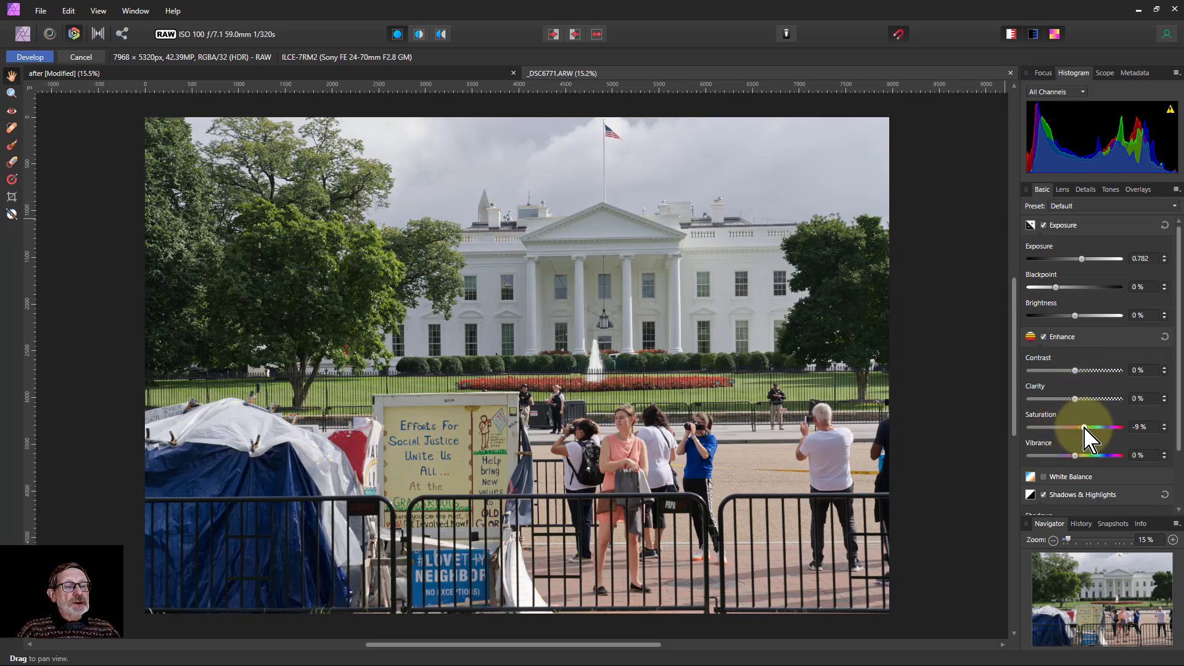
left_click_drag(1087, 438, 1086, 469)
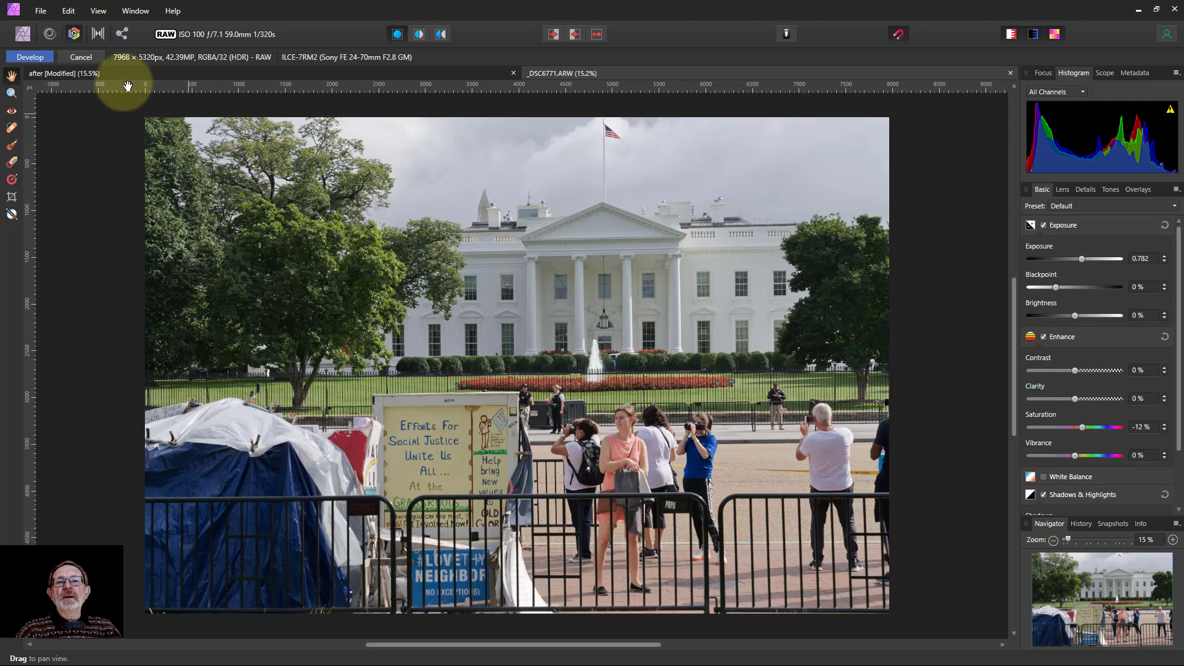
- Develop the raw into a pixel Background layer and pick the Perspective Tool
left_click(31, 58)
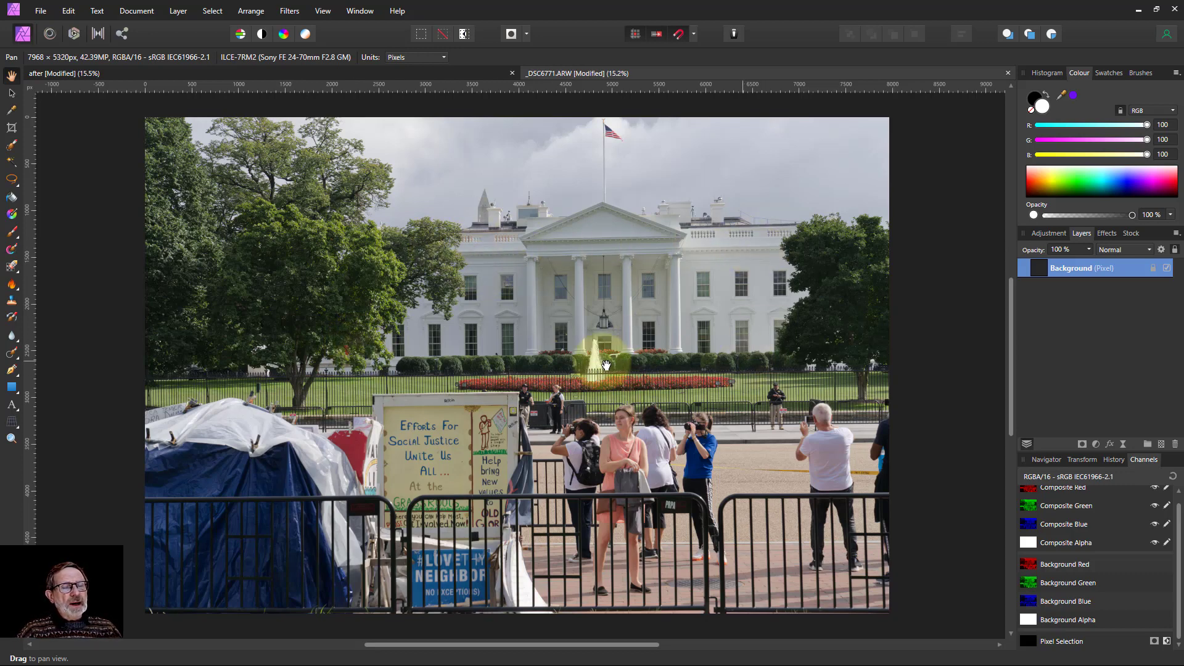
left_click(13, 424)
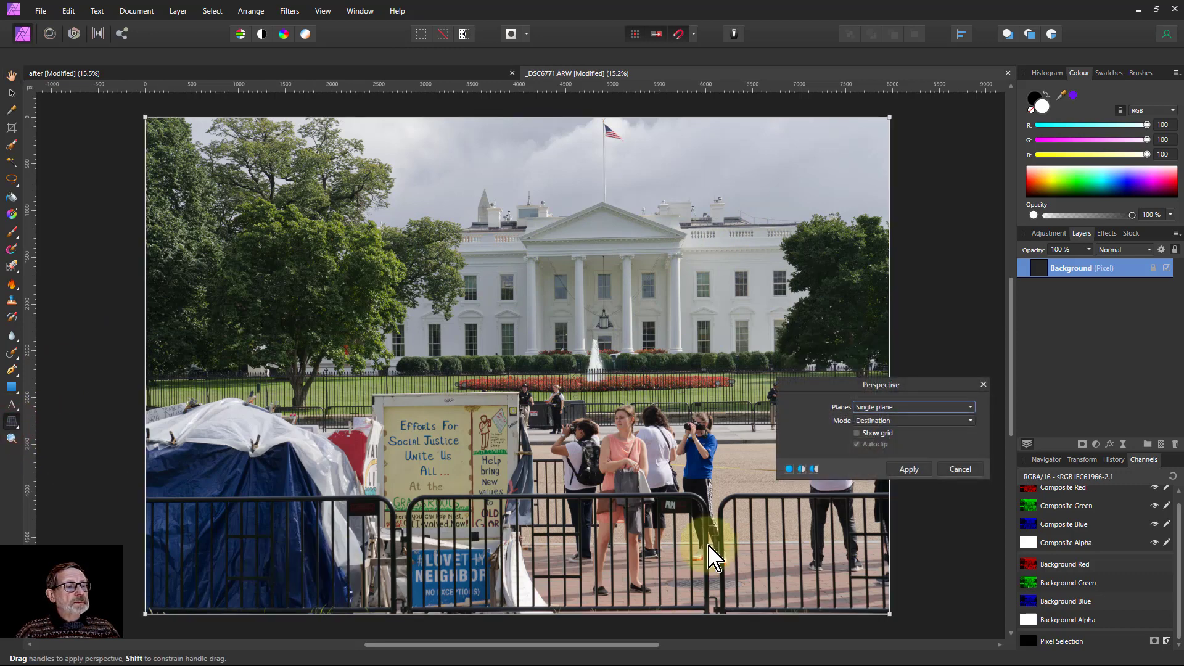
- Switch Perspective mode to Source and drag the four quad corners roughly onto the facade
left_click(879, 419)
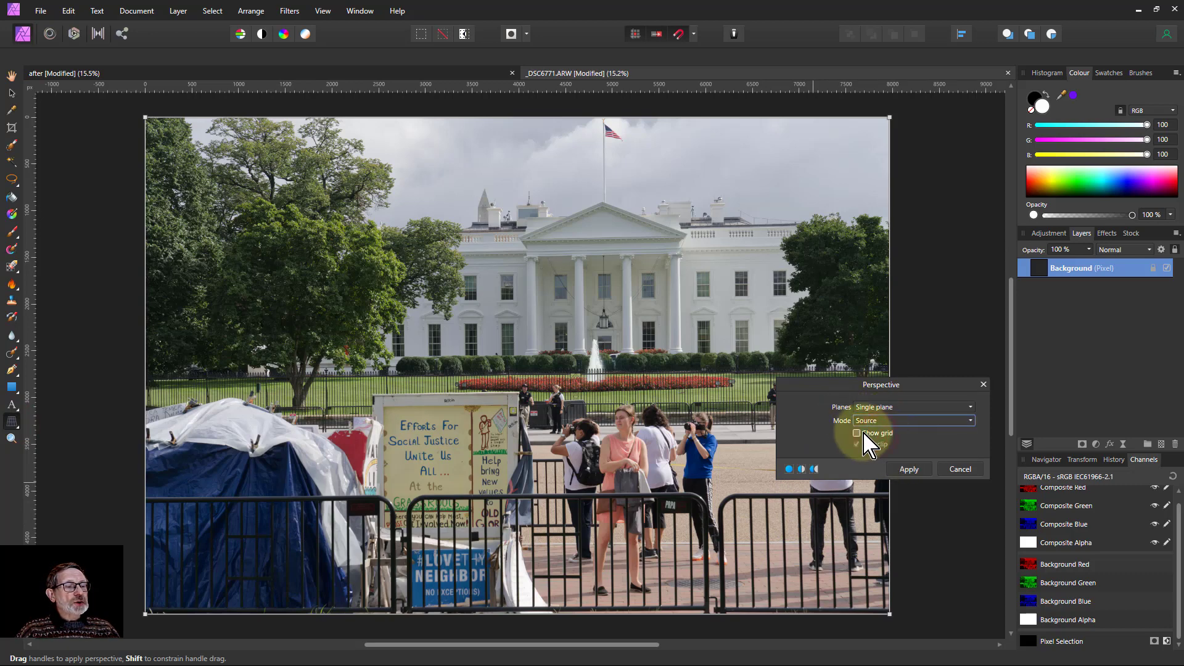
left_click(866, 434)
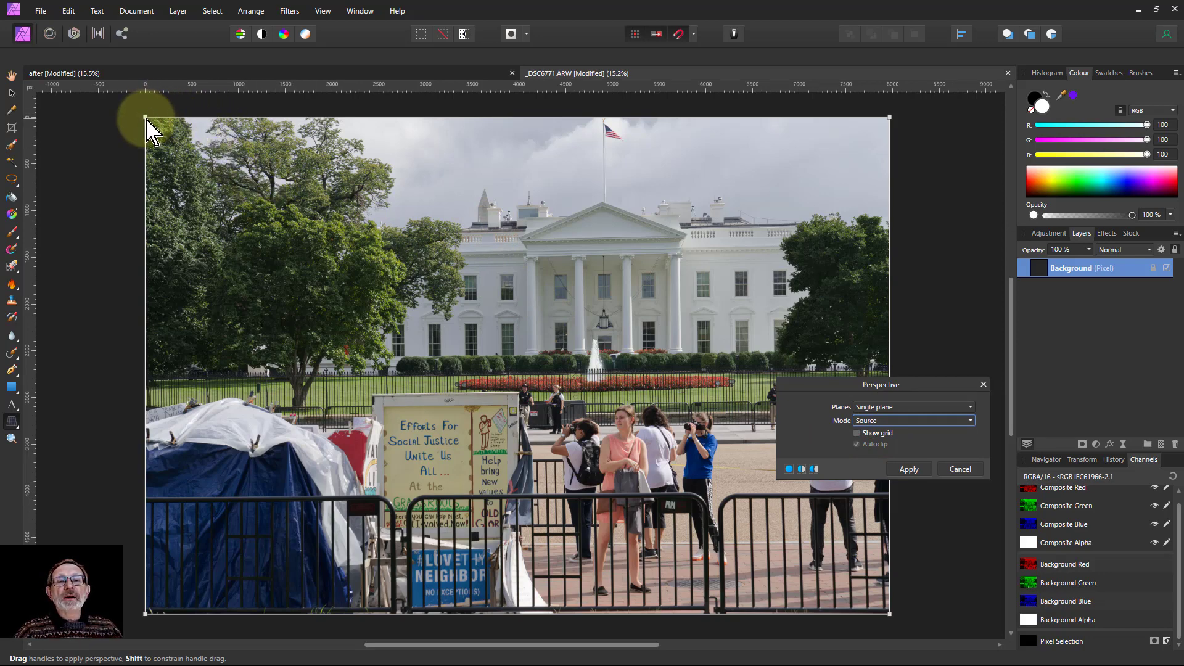
mouse_move(146, 119)
left_mouse_down()
mouse_move(346, 251)
mouse_move(482, 291)
mouse_move(463, 275)
left_mouse_up()
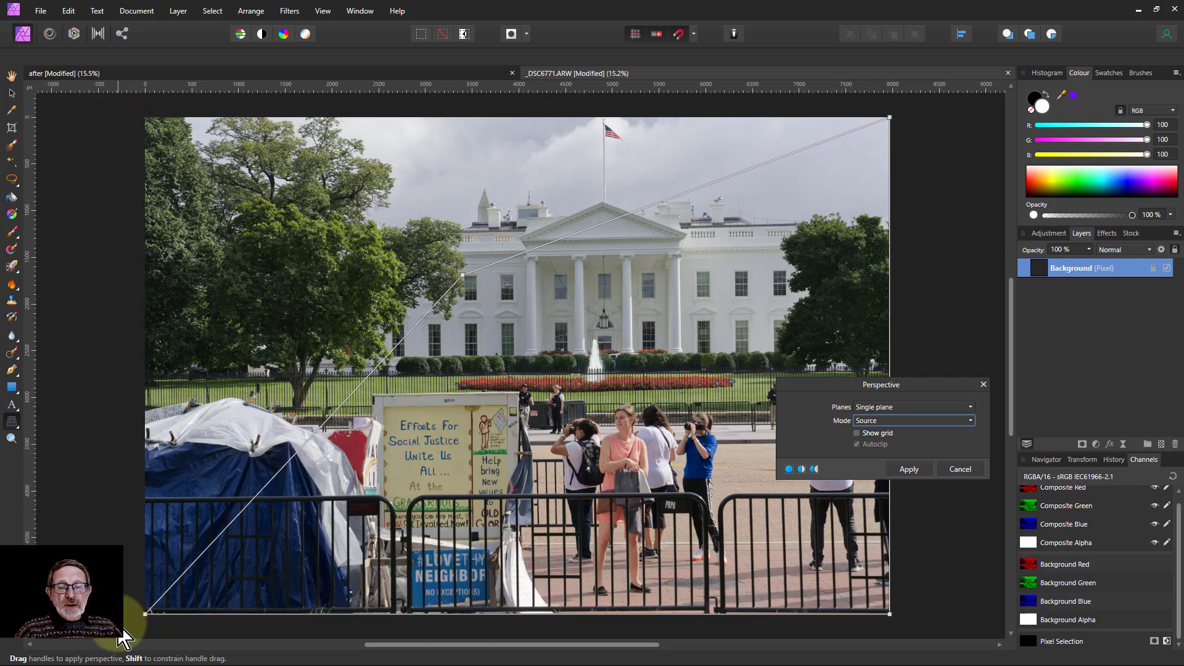
left_click_drag(158, 614, 462, 348)
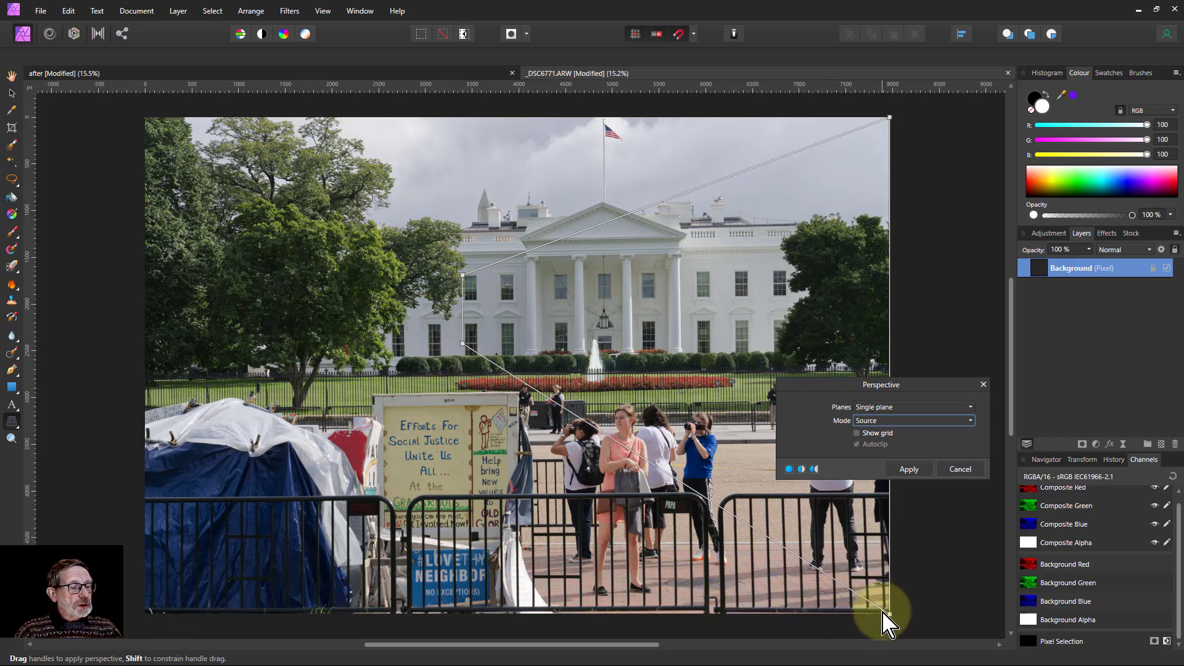
left_click_drag(890, 615, 749, 344)
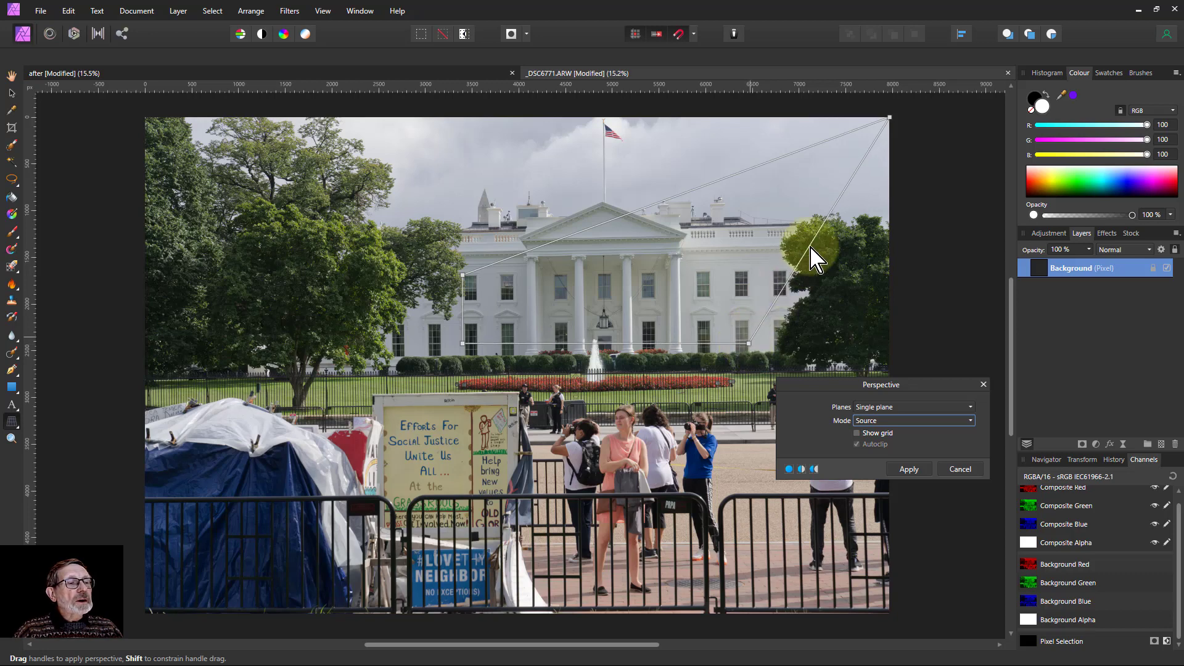
left_click_drag(889, 117, 741, 279)
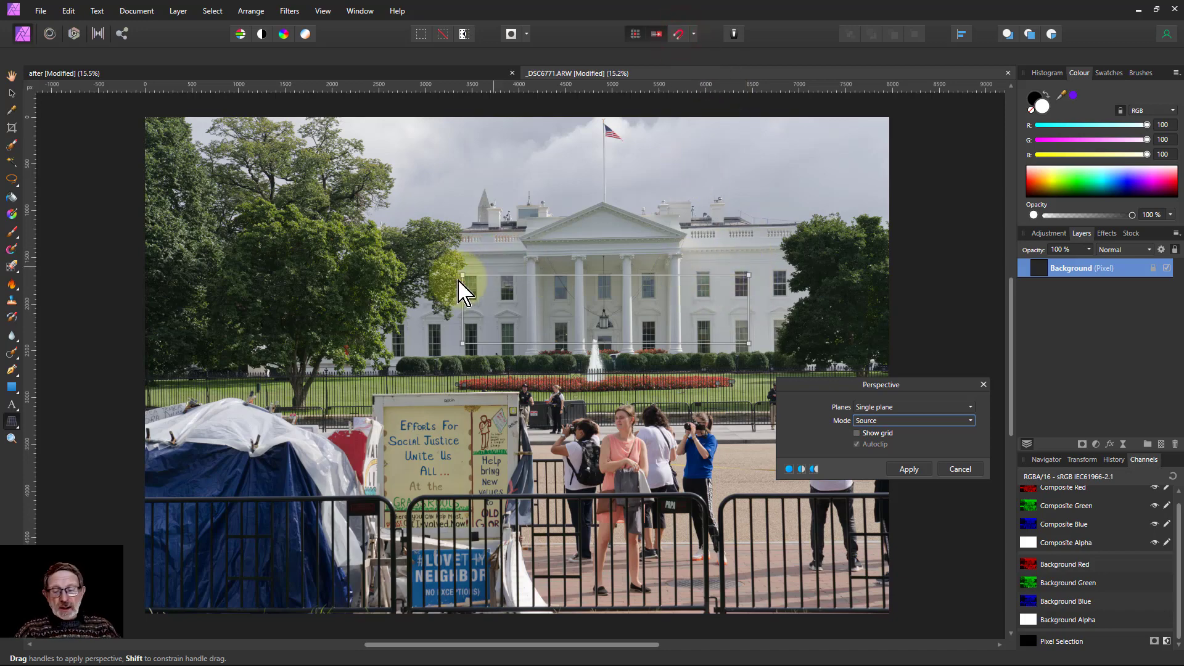
- Zoom in and align each quad corner precisely with the window frame corners
scroll(447, 284, "up", 5)
scroll(409, 298, "up", 3)
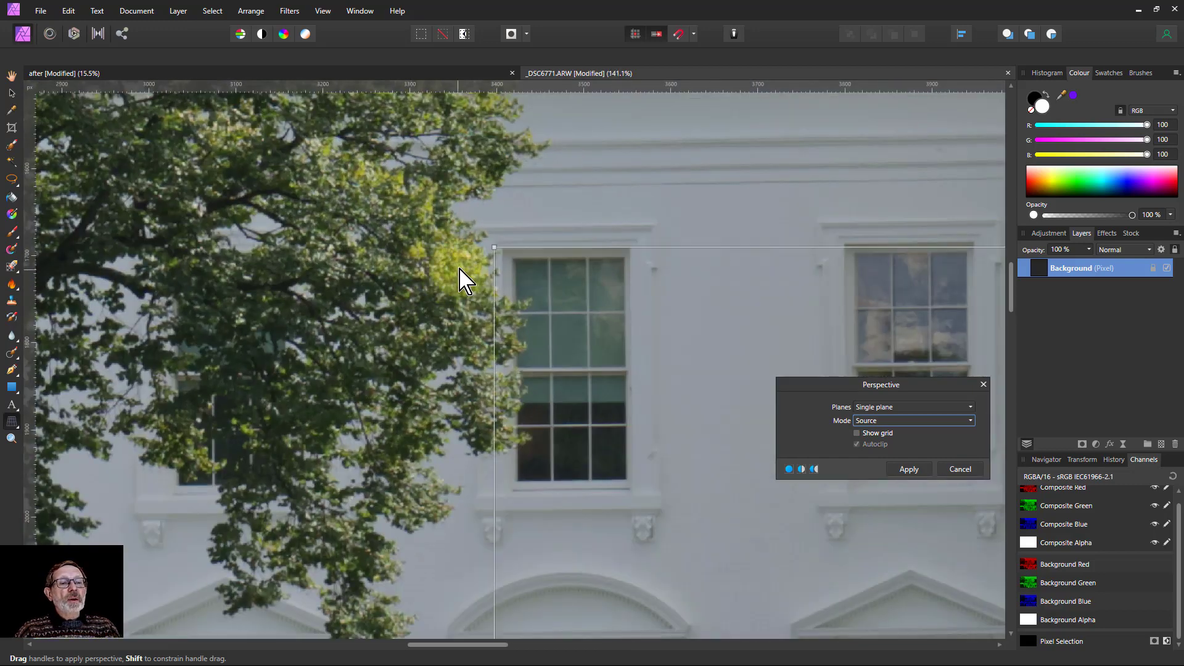
left_click_drag(497, 253, 516, 260)
scroll(558, 347, "down", 3)
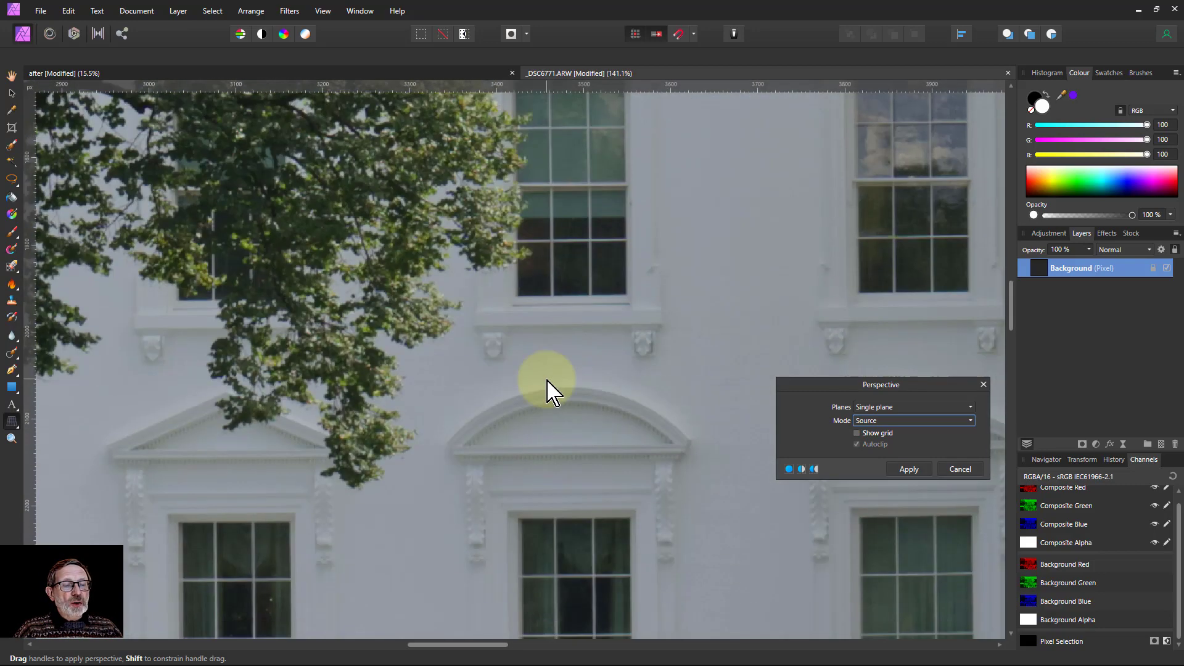
scroll(542, 404, "down", 1)
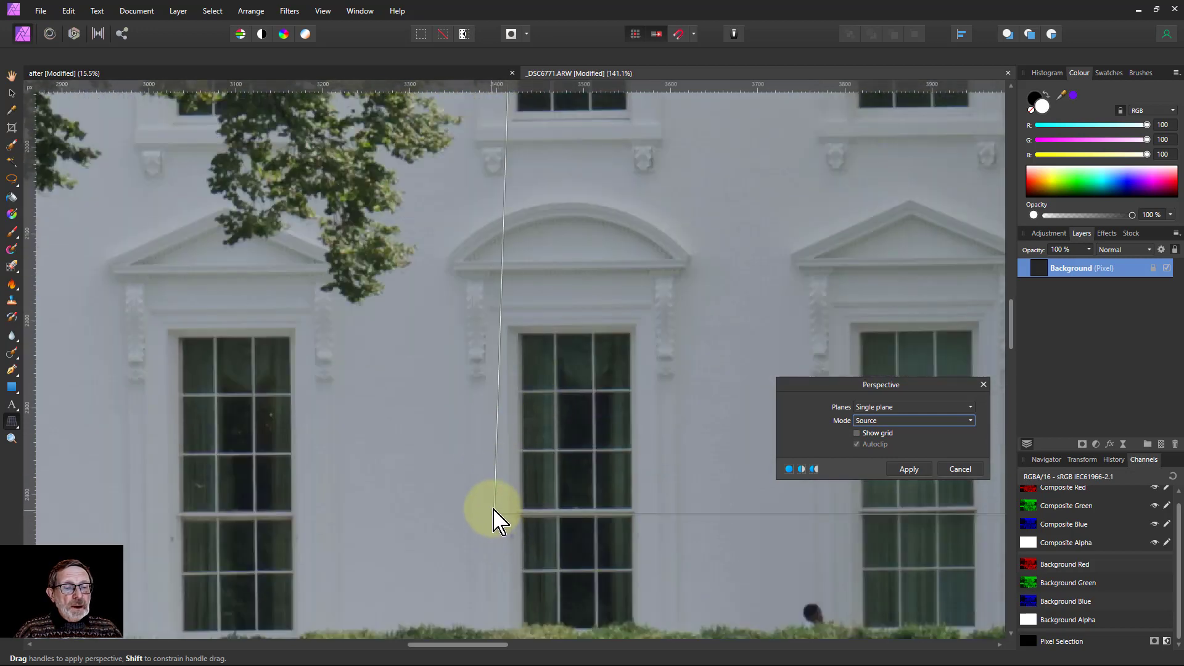
left_click_drag(493, 514, 522, 510)
left_click_drag(484, 644, 764, 646)
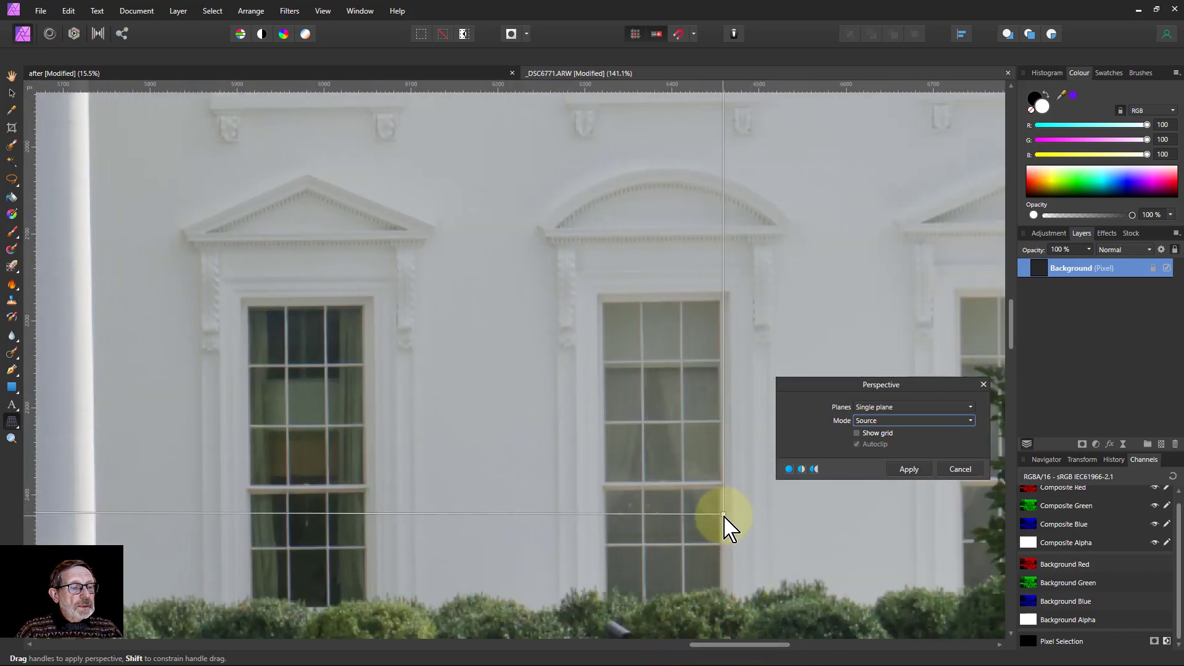
left_click_drag(724, 514, 721, 482)
scroll(708, 212, "up", 5)
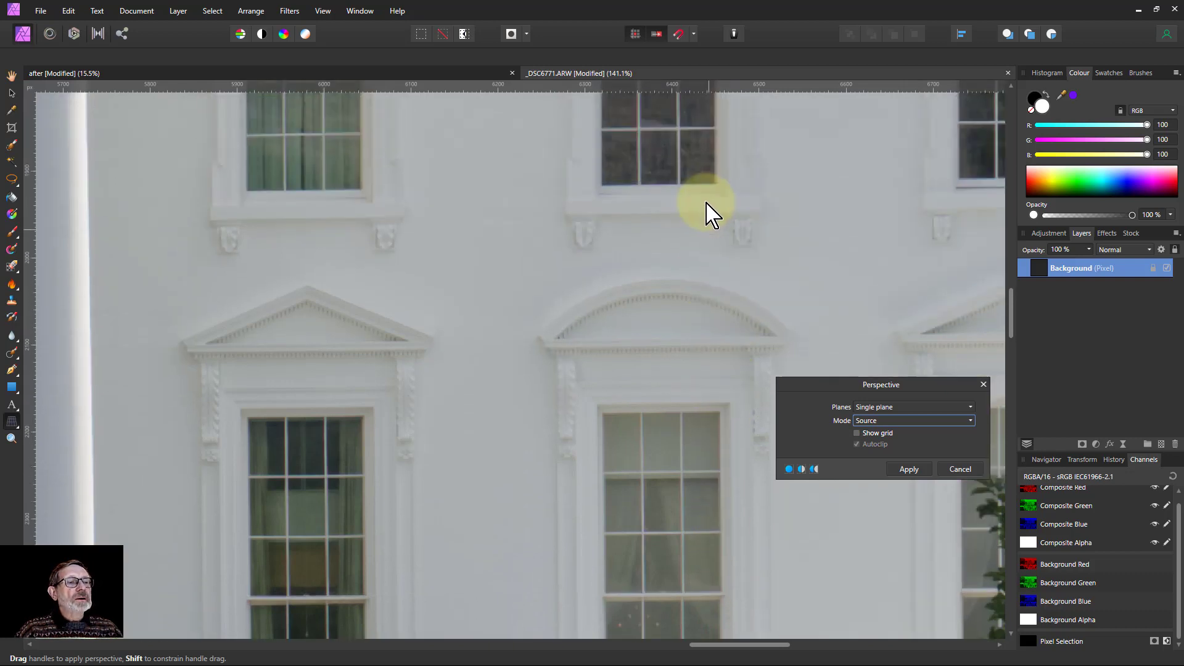
scroll(710, 212, "up", 1)
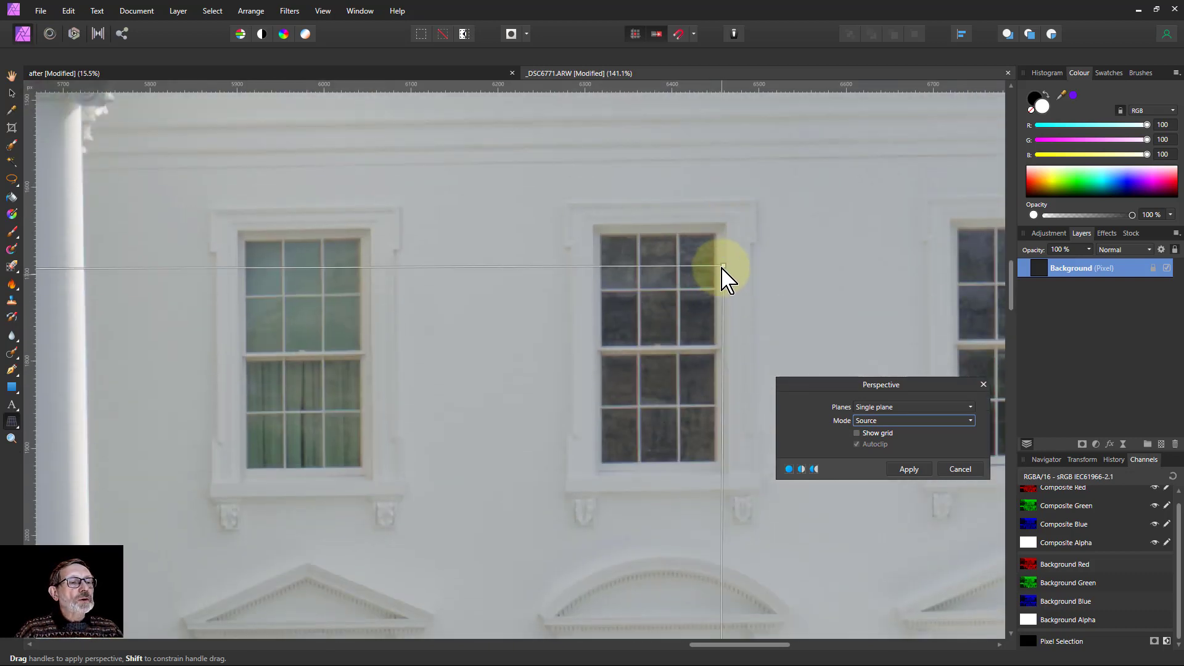
left_click_drag(724, 267, 717, 235)
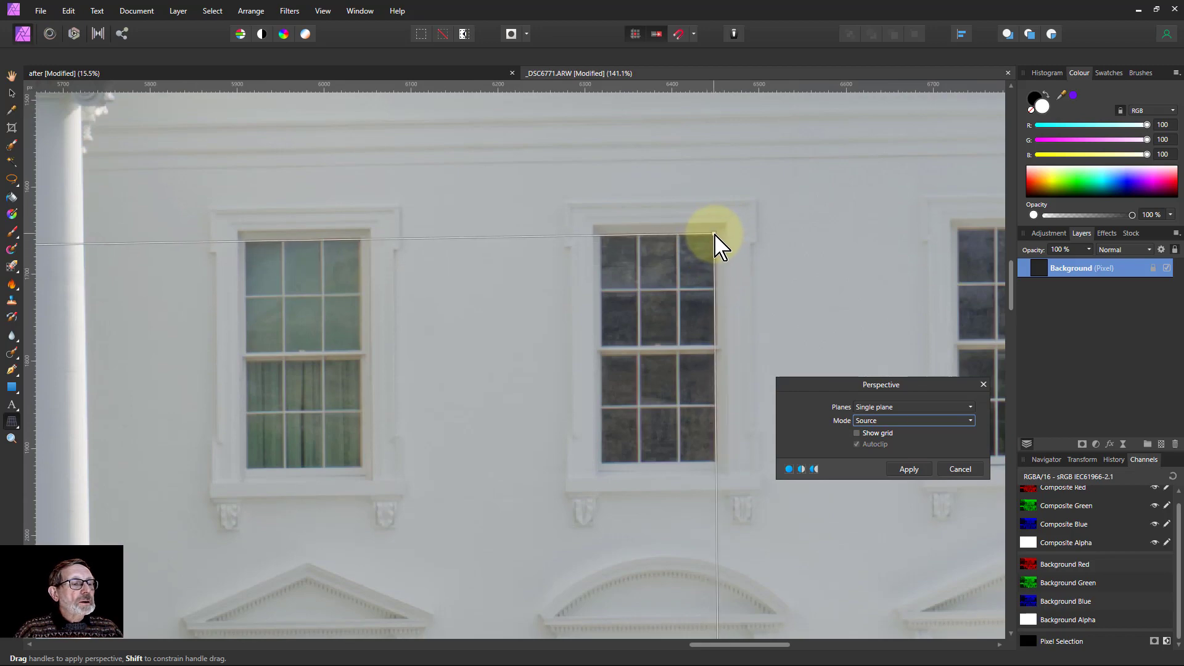
- Fit the photo in view and switch the Perspective mode to Destination
key("ctrl+0")
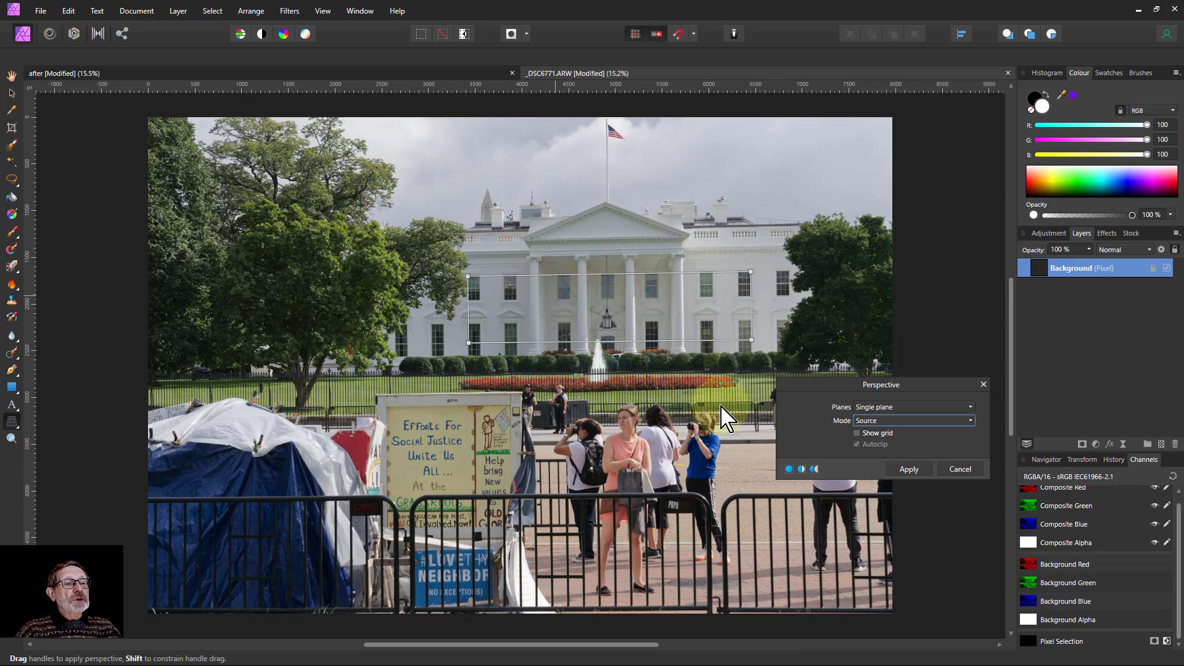
left_click(877, 423)
left_click(875, 450)
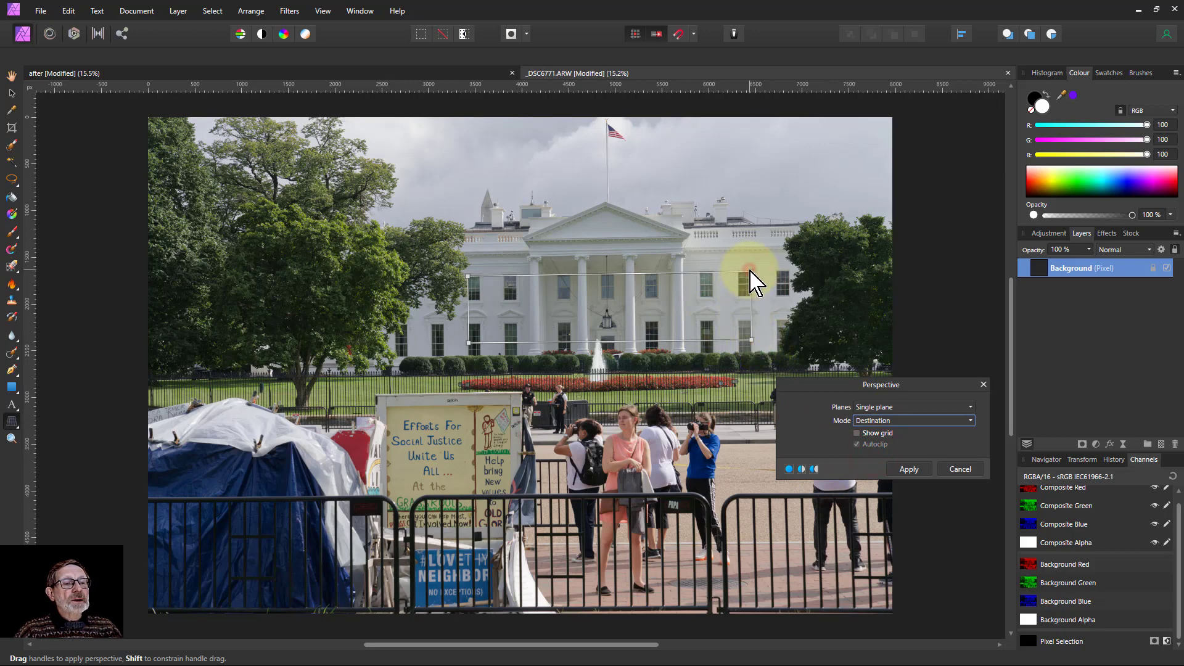
- Drag the destination corners so the facade stands straight and the bottom edge sits level
left_click_drag(752, 281, 752, 274)
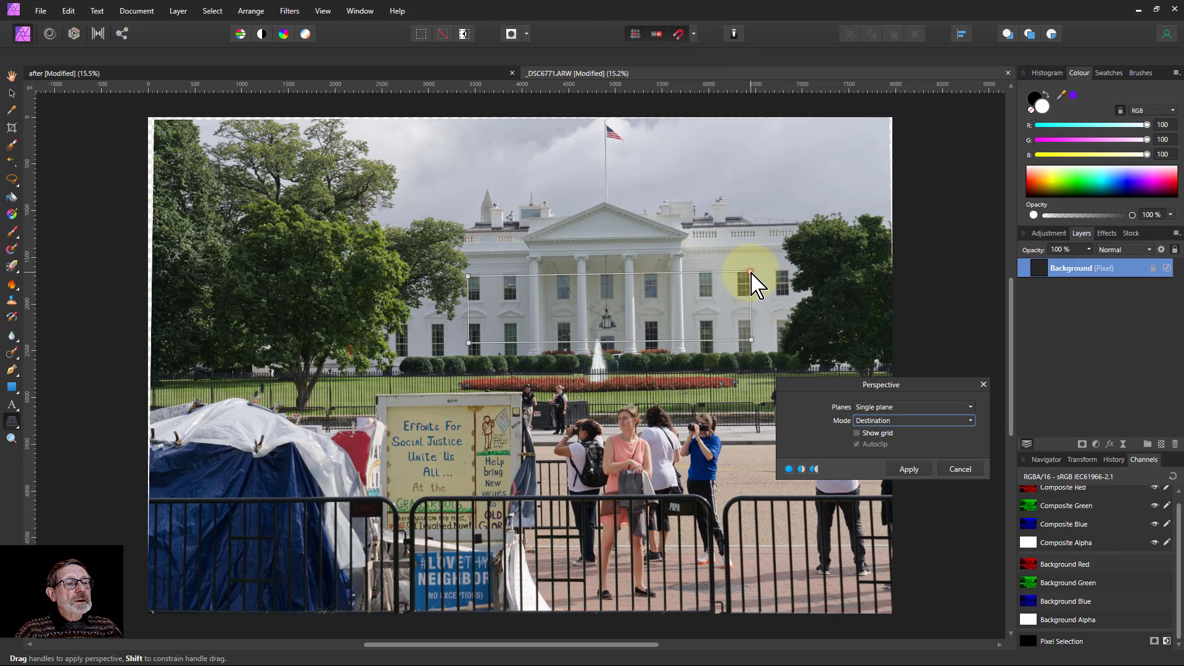
left_click_drag(752, 273, 755, 275)
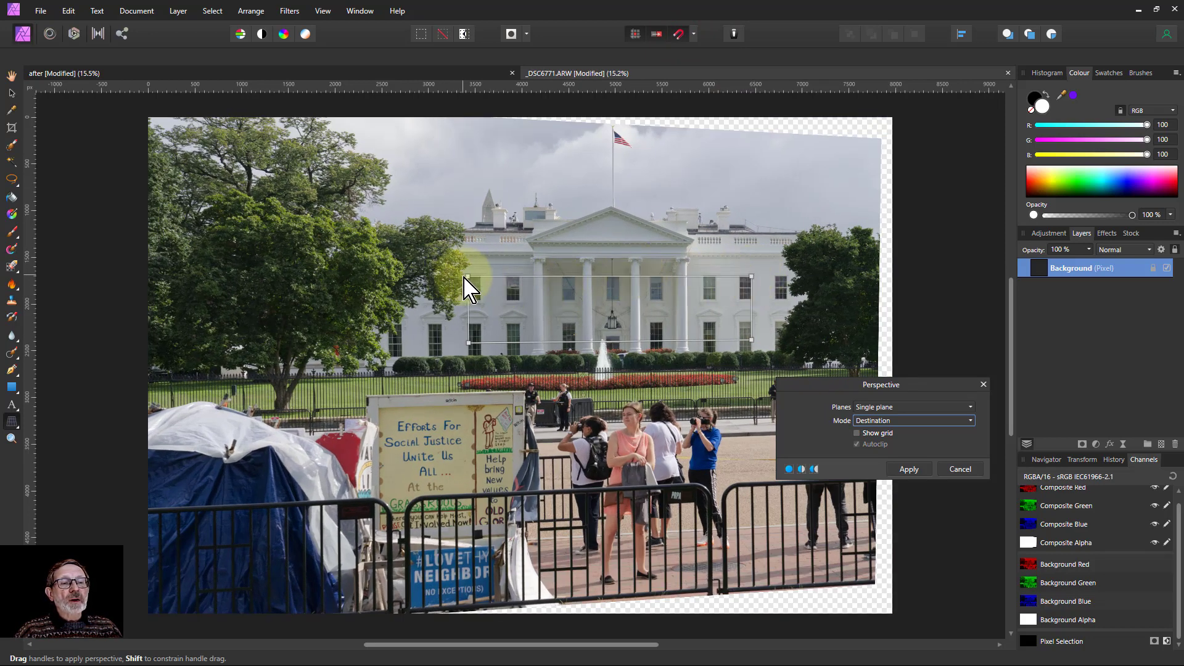
left_click_drag(466, 277, 474, 279)
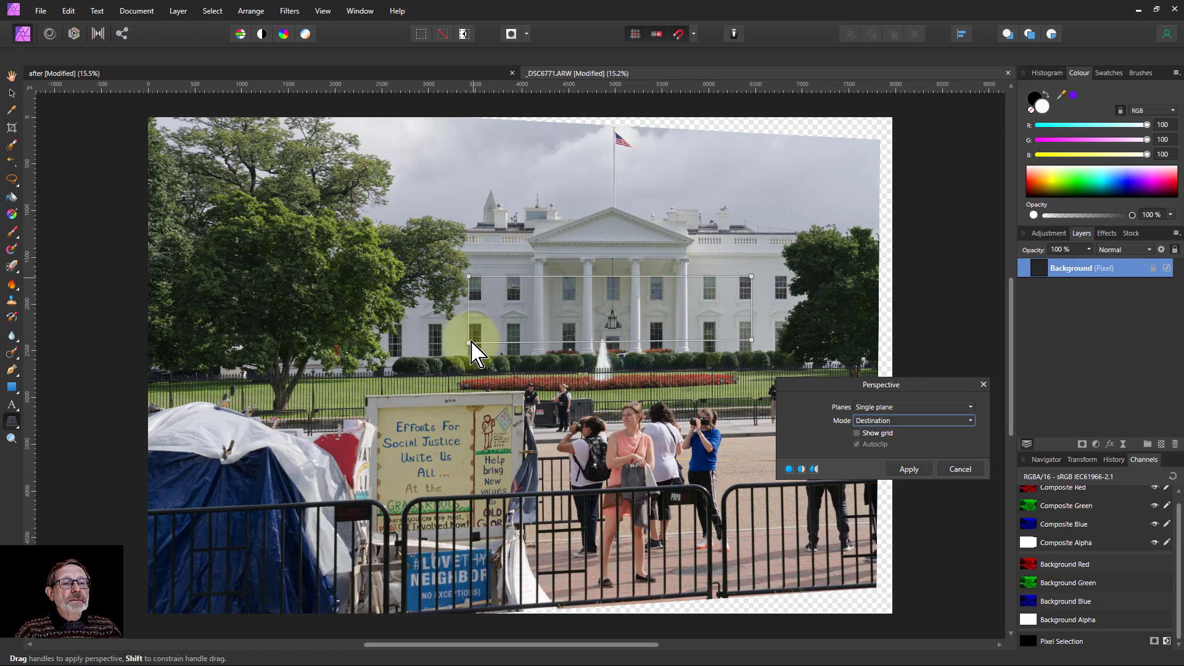
left_click_drag(474, 343, 471, 344)
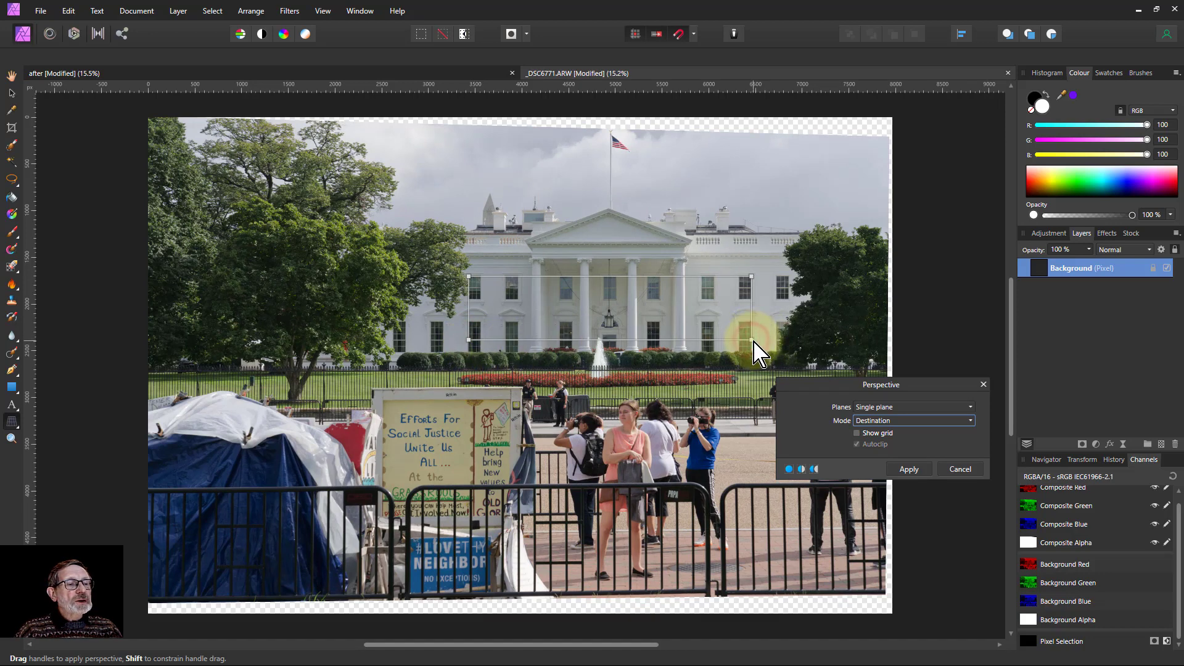
left_click_drag(750, 339, 752, 340)
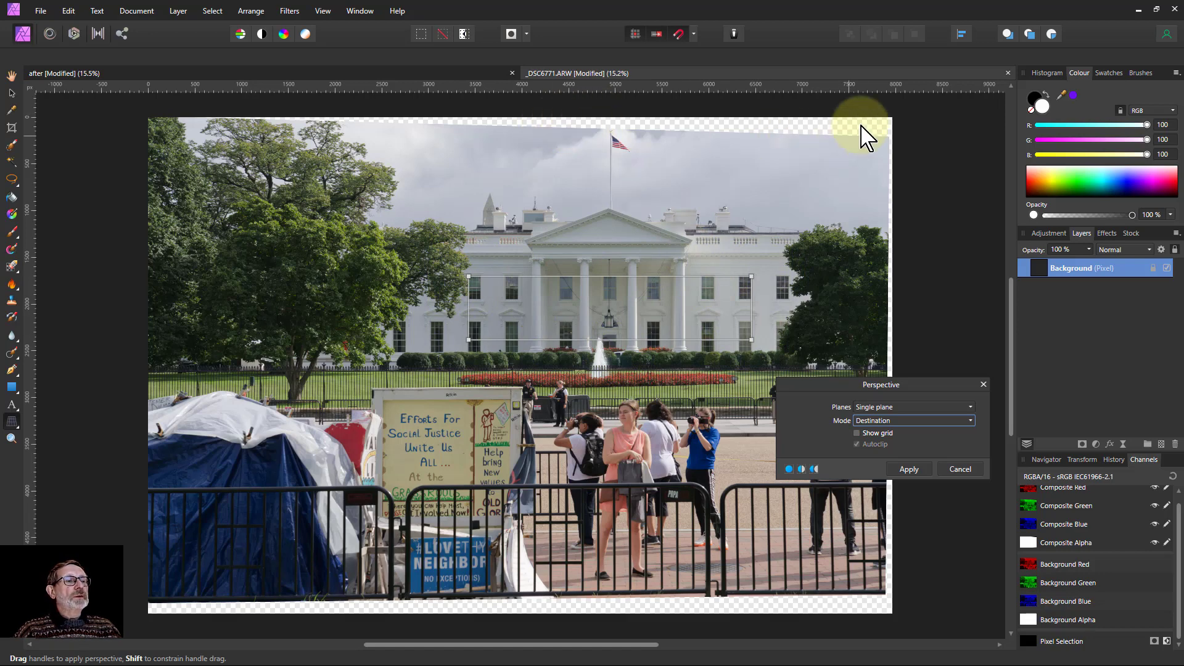
- Apply the perspective correction and select the partially transparent border pixels via Alpha Range
left_click(910, 470)
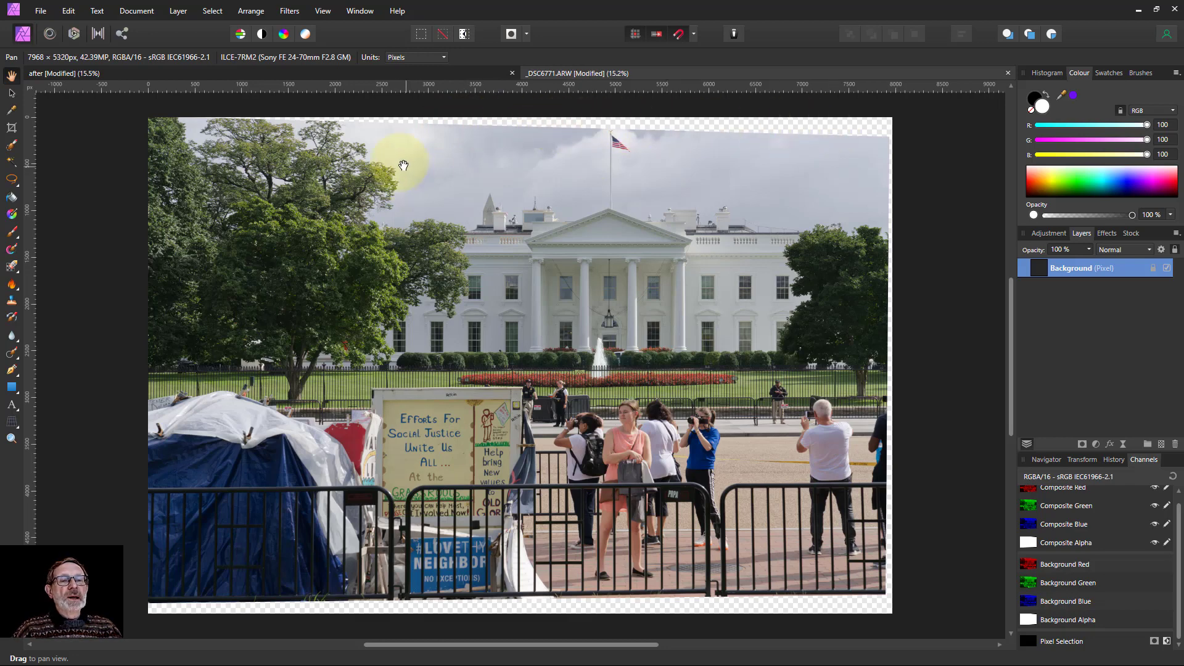
left_click(213, 11)
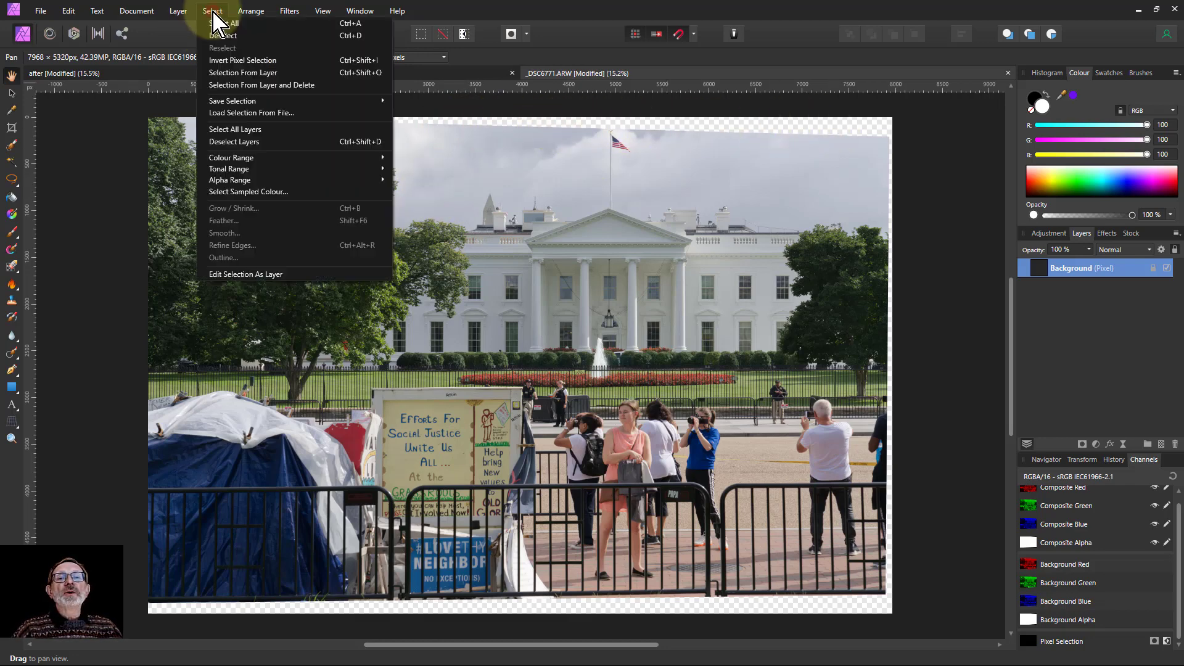
mouse_move(325, 185)
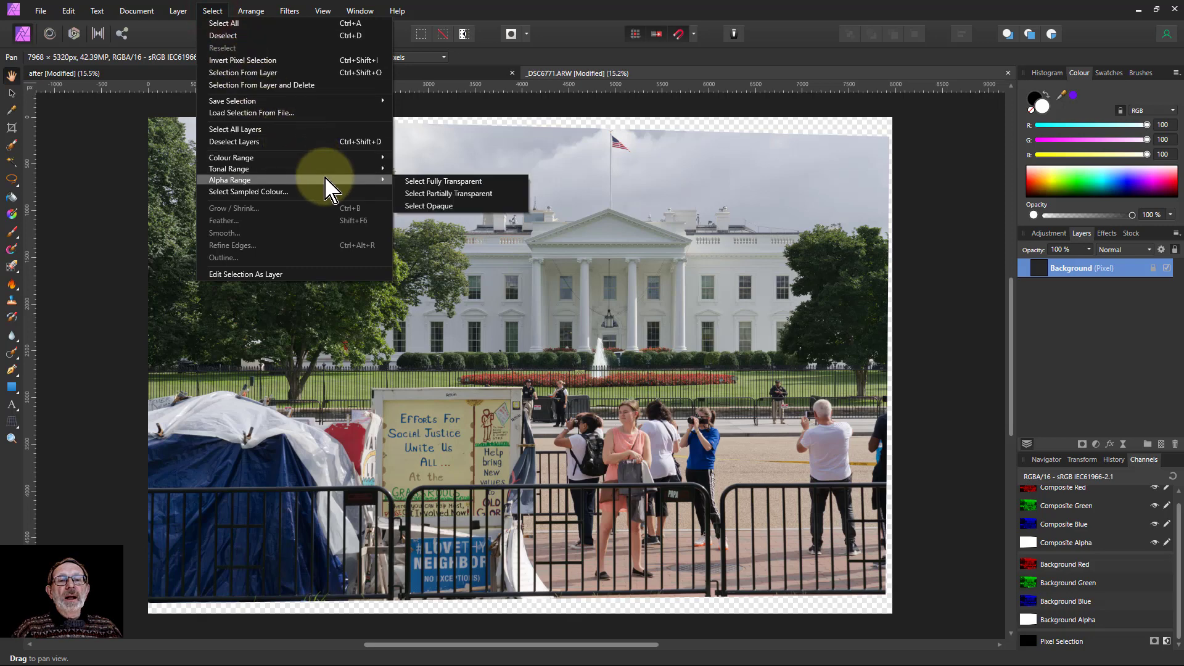
left_click(472, 196)
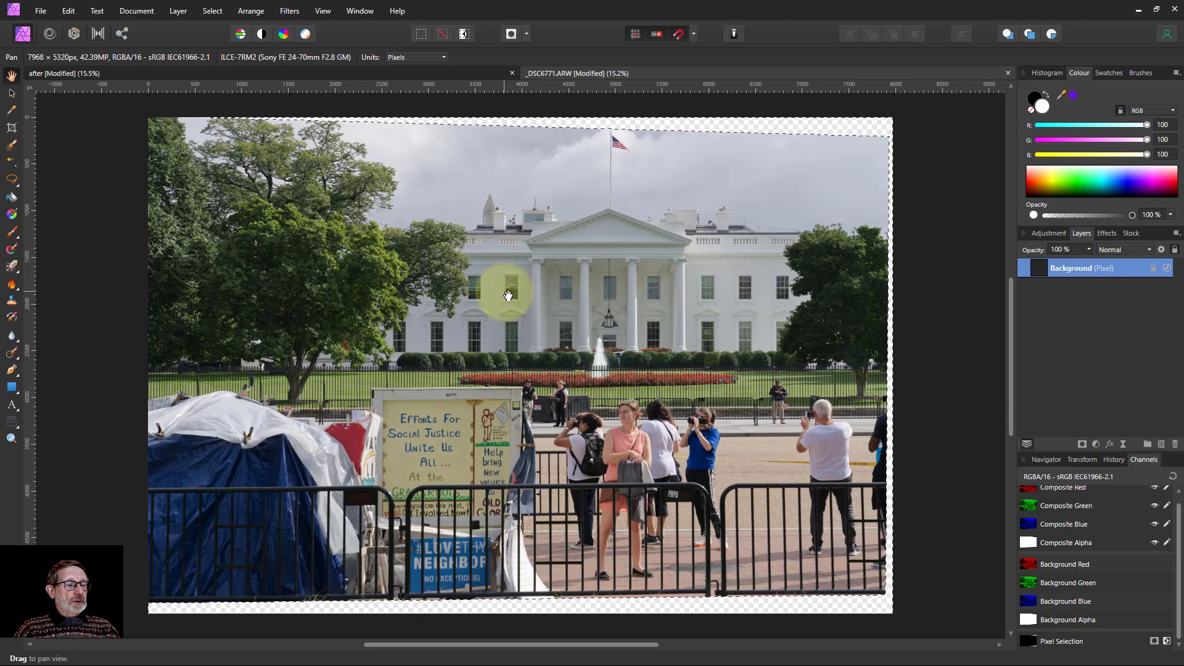
- Fill the selected transparent borders with Edit > Inpaint
left_click(69, 12)
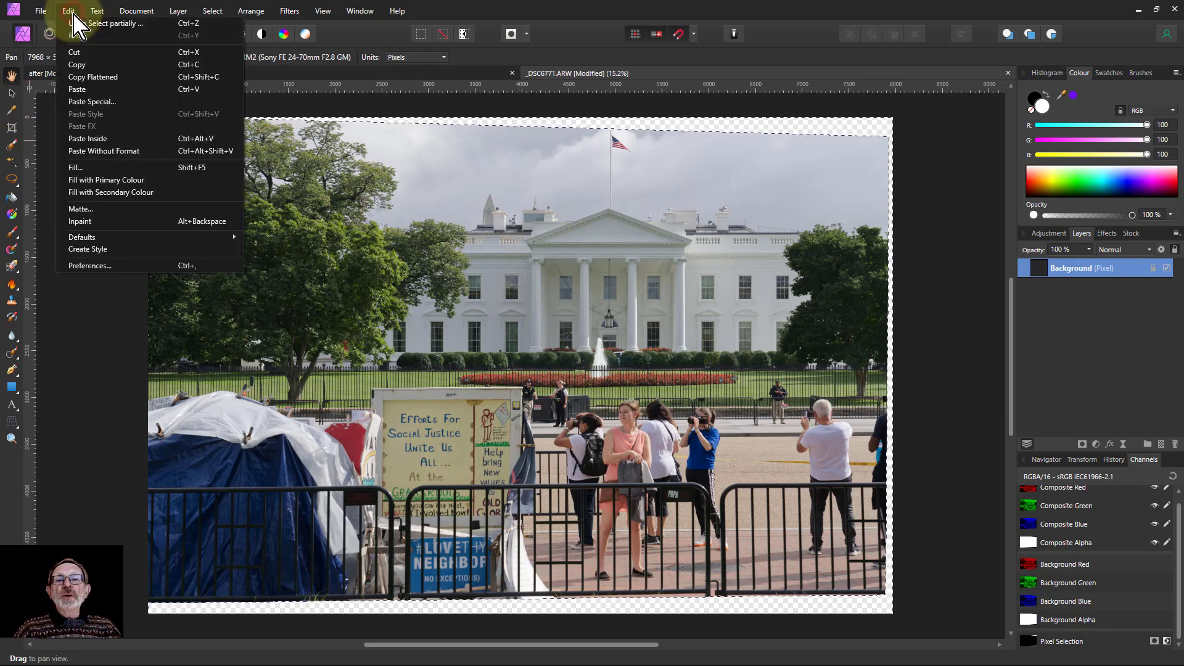
left_click(92, 221)
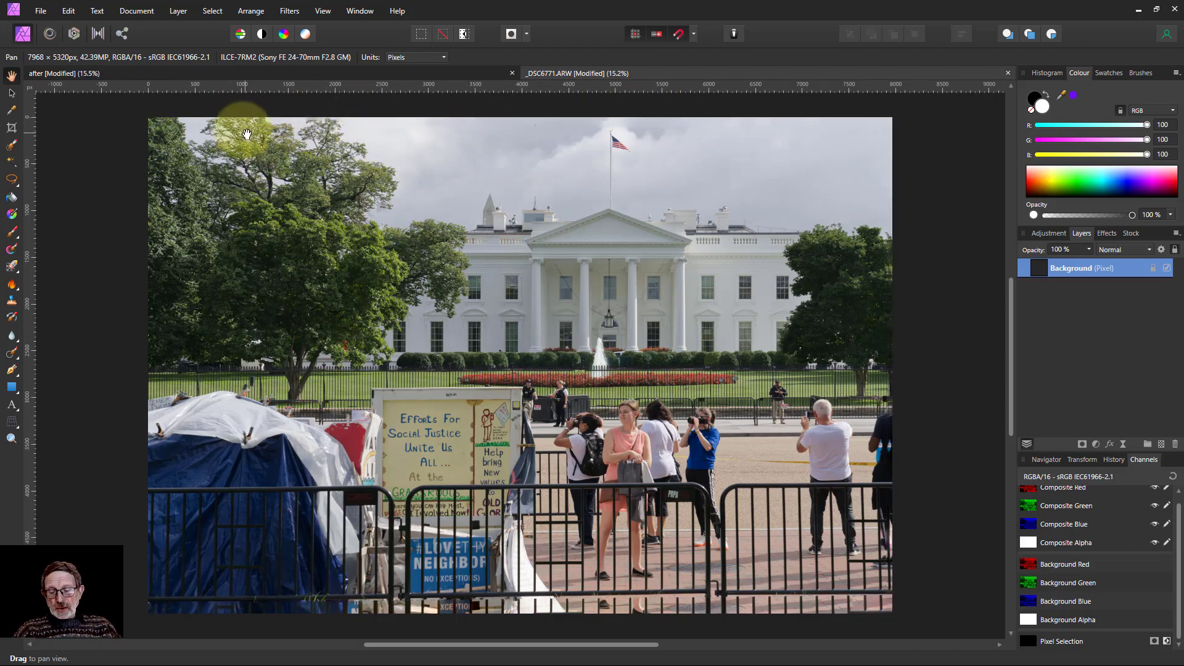
- Zoom in to about 108% on the treetops along the photo's top-left edge
scroll(247, 117, "up", 5)
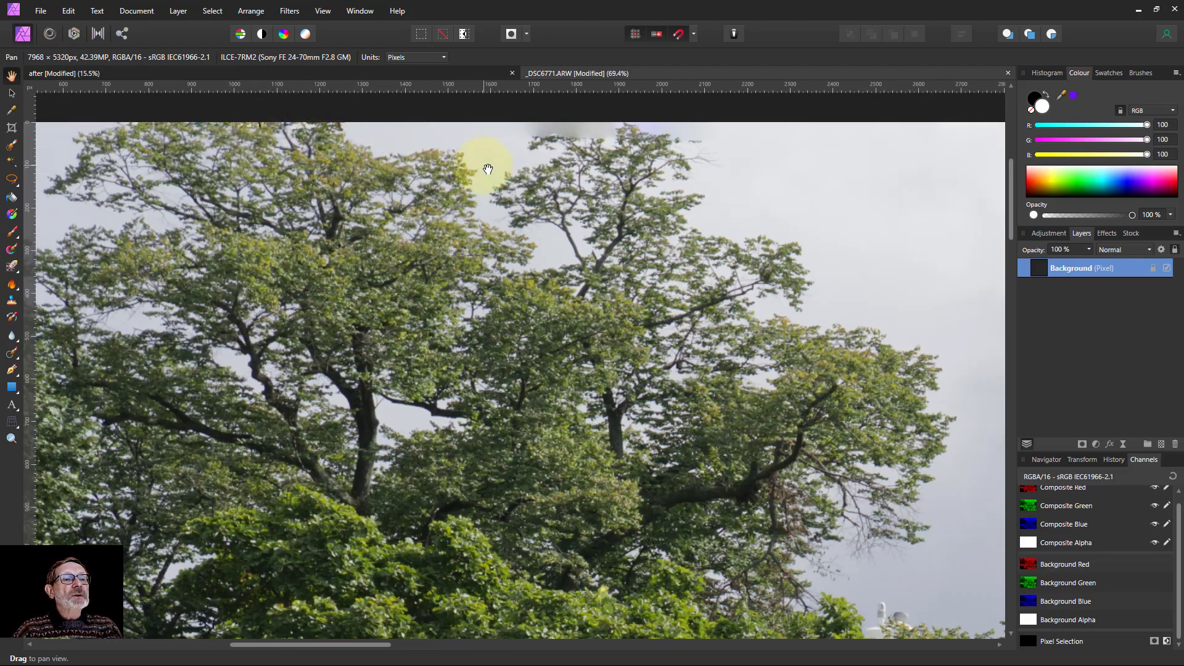
scroll(654, 172, "up", 3)
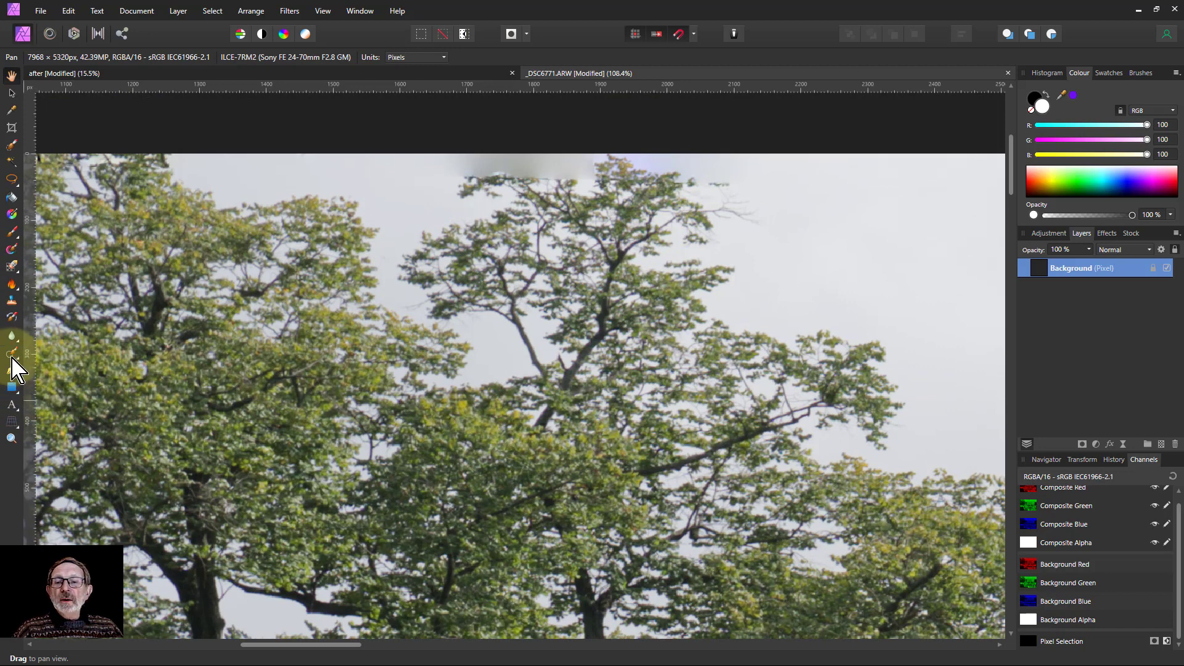
- Clone nearby foliage over the grey smudge along the top edge, then fit the photo to the window
left_click(11, 301)
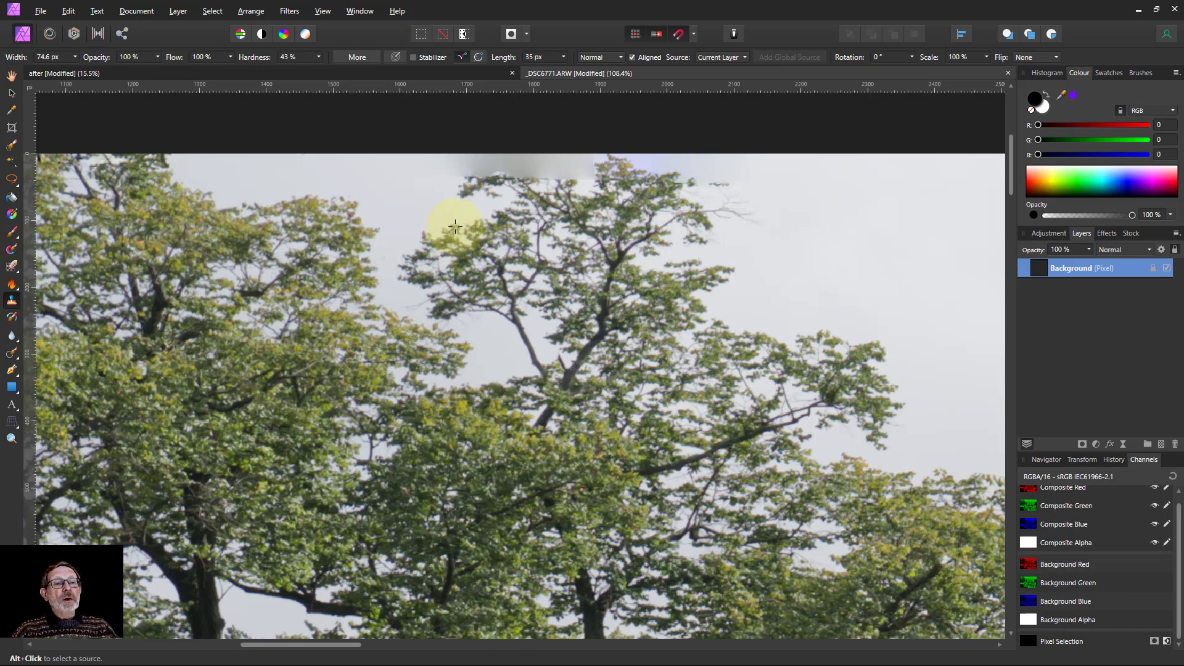
left_click(456, 228, "alt")
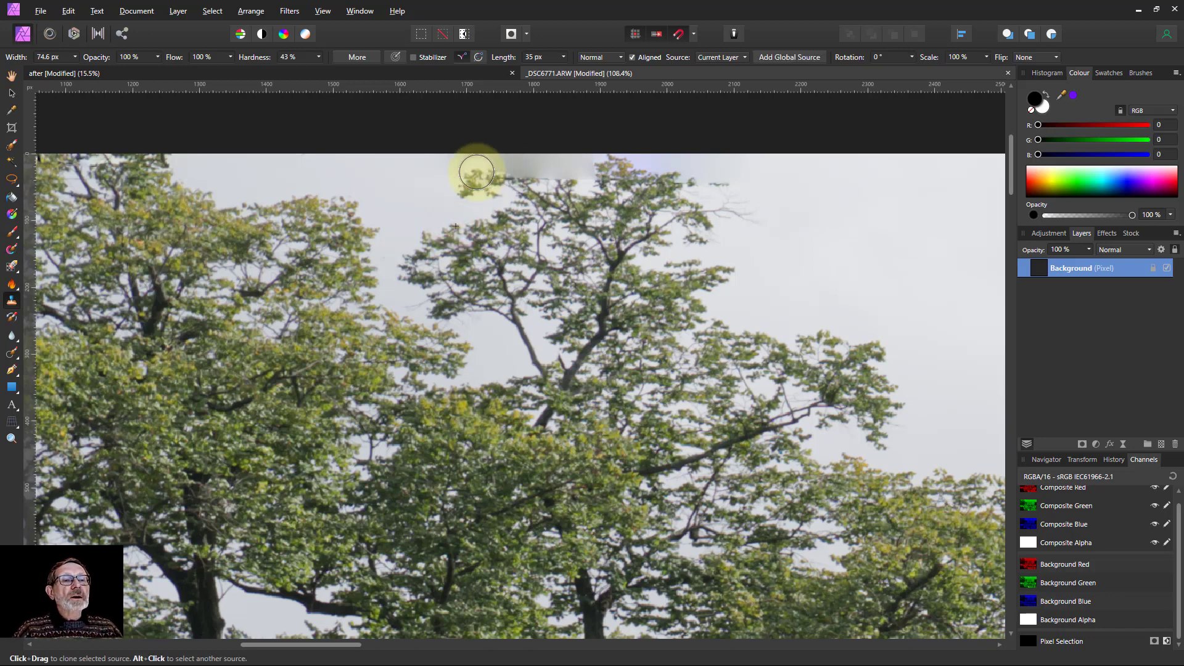
left_click_drag(471, 164, 543, 169)
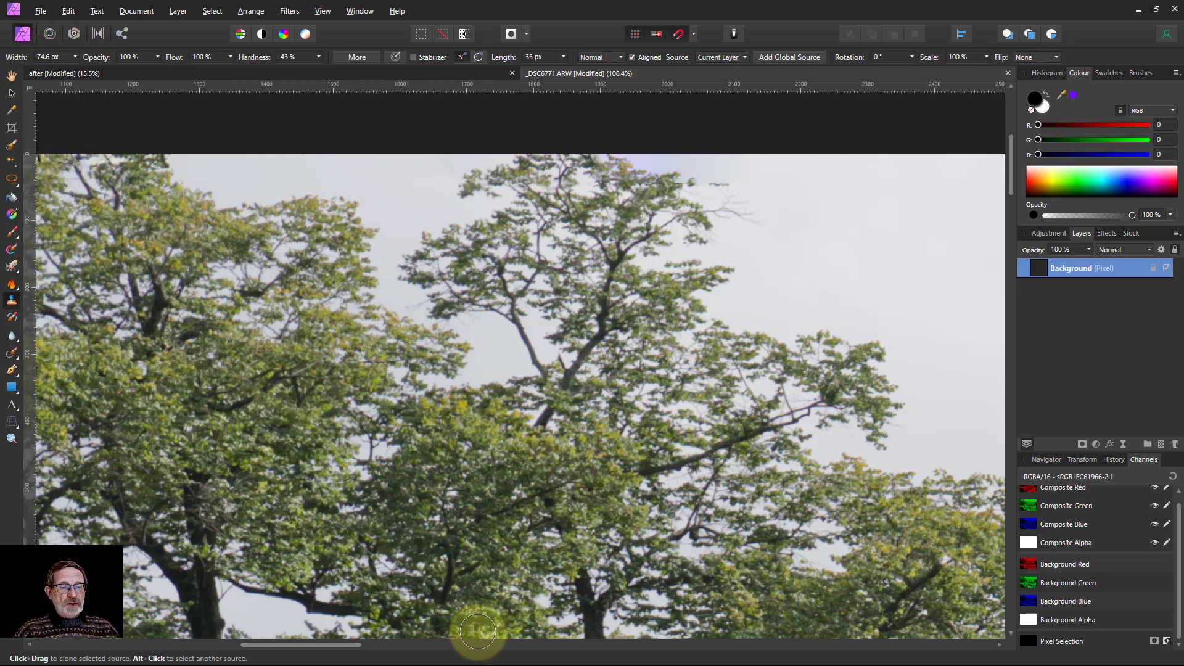
key("ctrl+0")
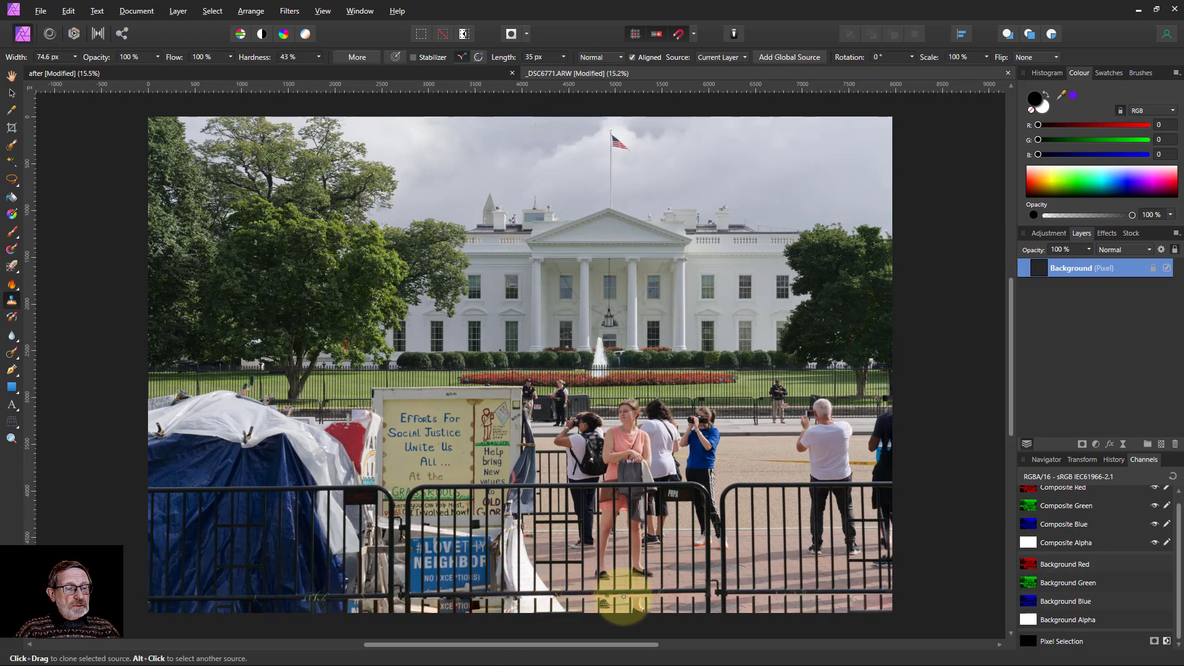
- Trim the right, left, bottom and top edges with snapping on, cropping to 6813 x 5016 px
left_click(589, 572, "alt")
left_click(12, 128)
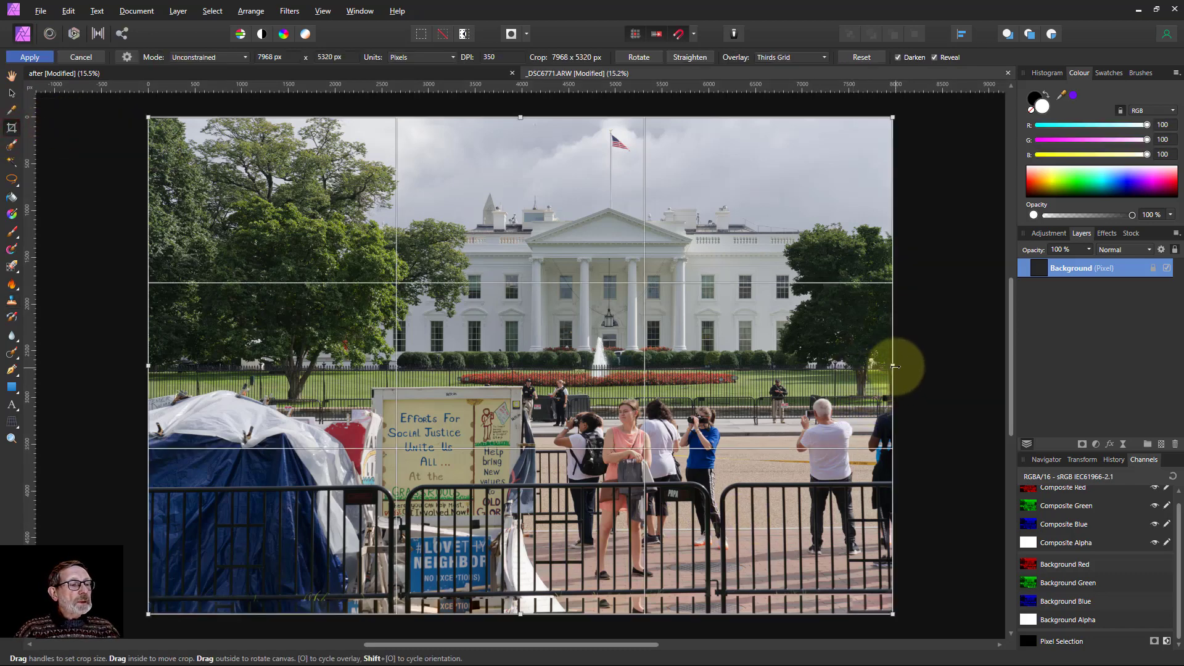
left_click_drag(896, 366, 862, 367)
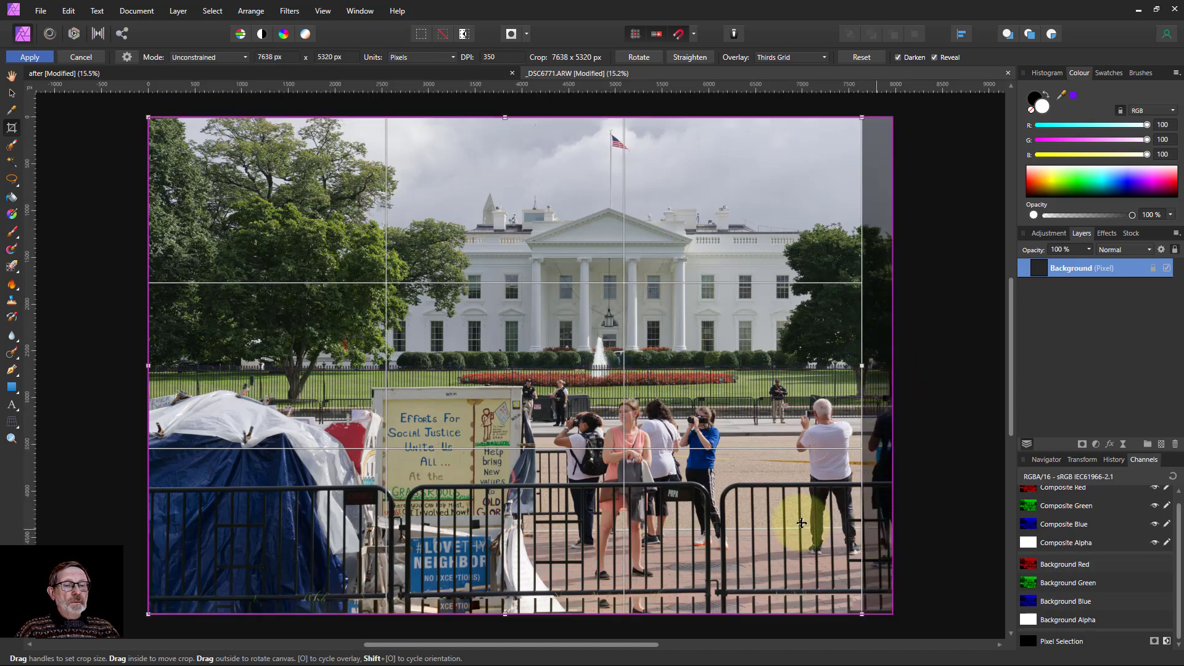
left_click_drag(147, 366, 225, 367)
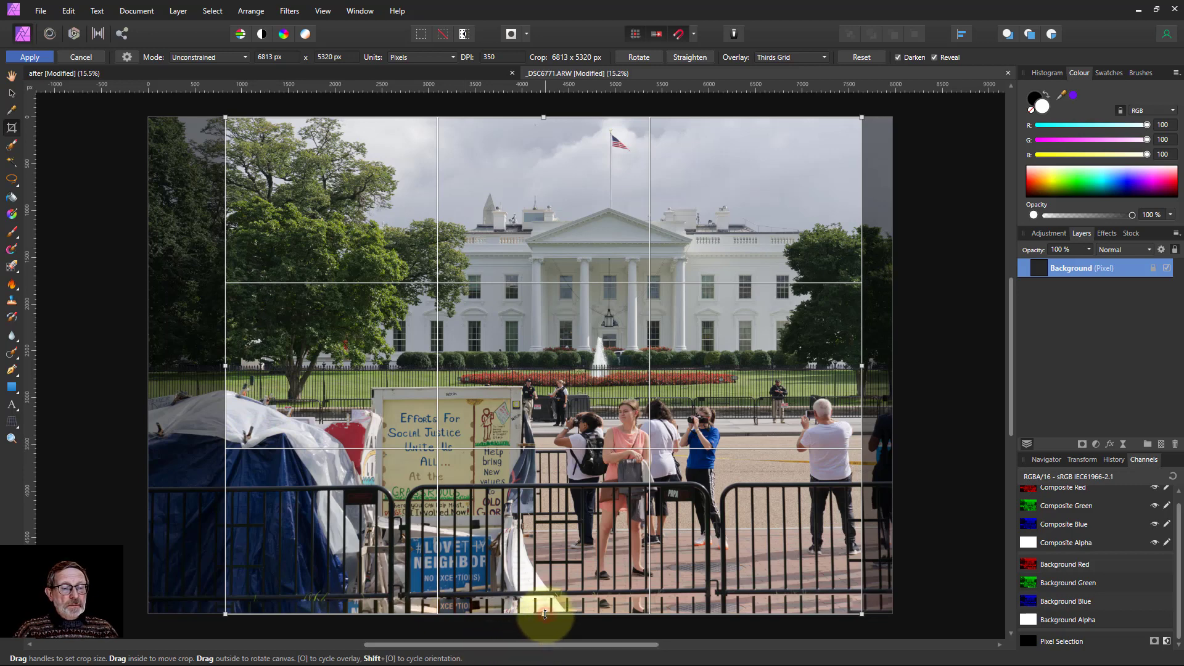
left_click_drag(545, 614, 544, 588)
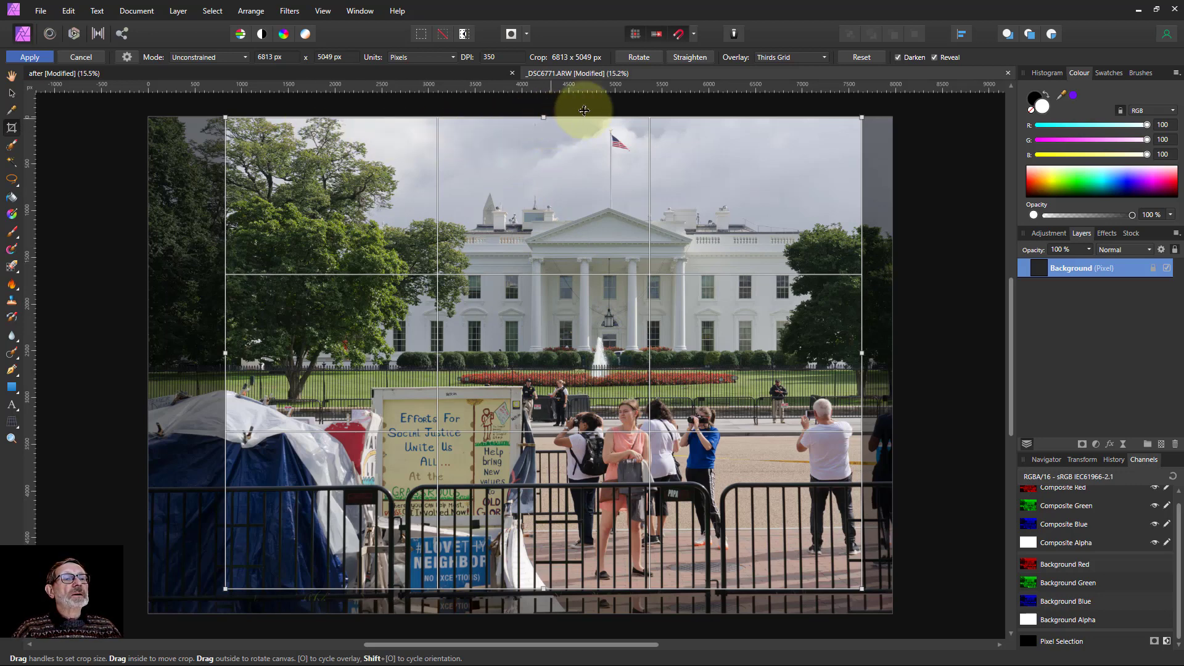
left_click(681, 35)
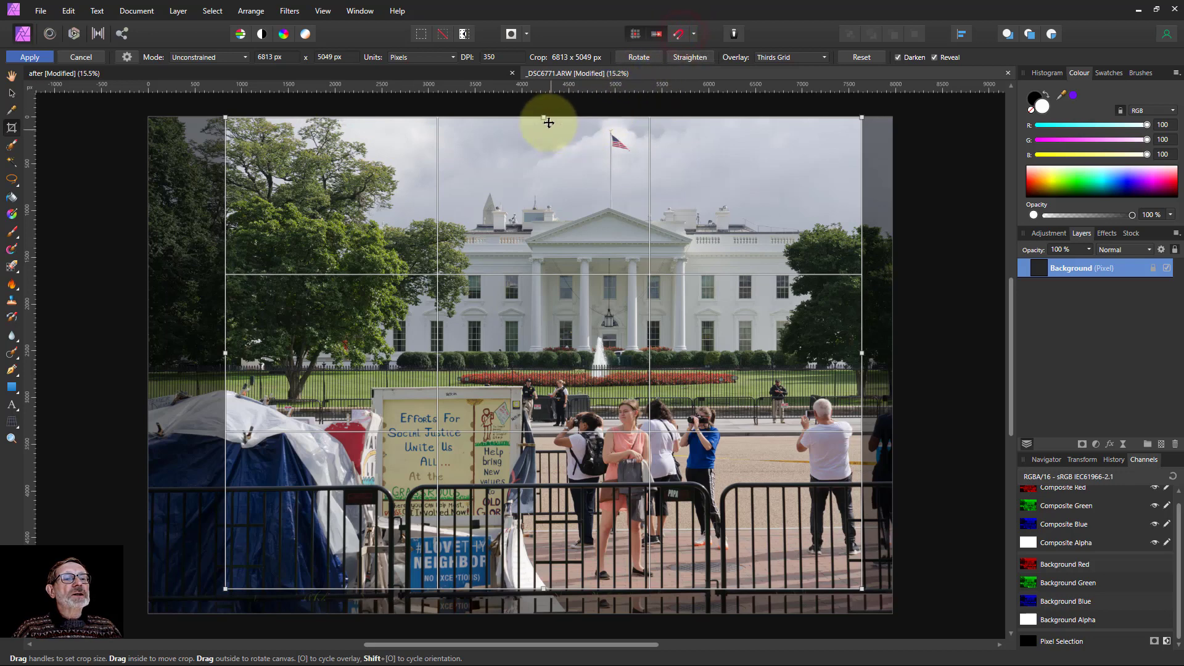
left_click_drag(544, 119, 544, 123)
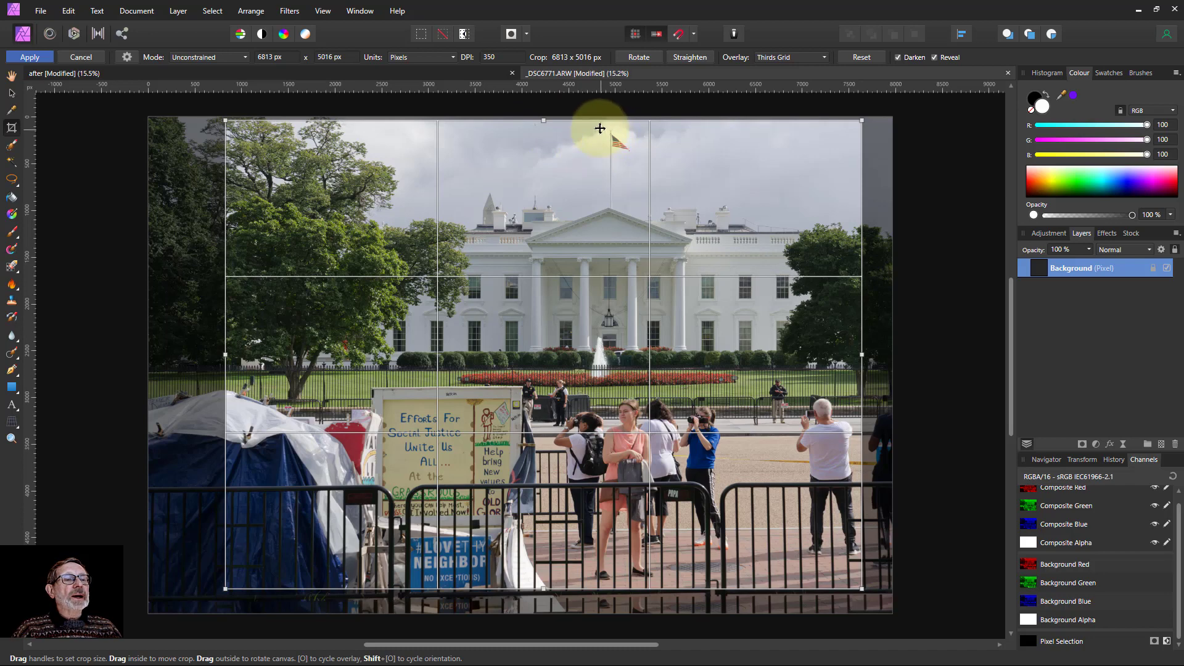
left_click(29, 57)
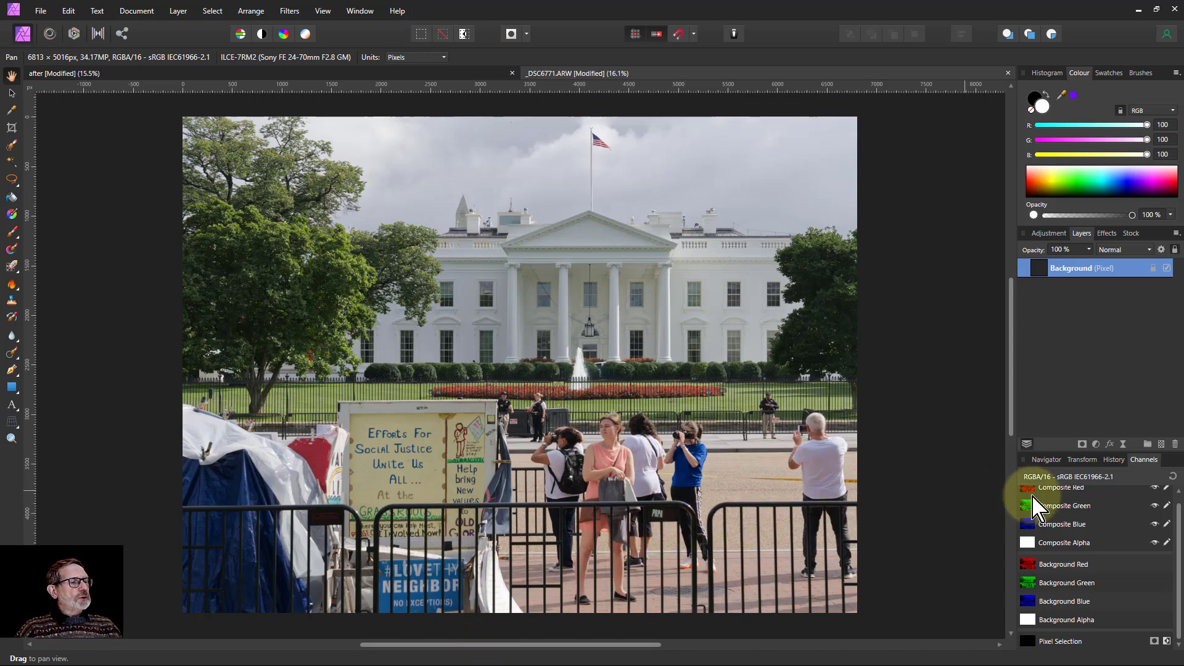
- Add a Curves adjustment with an upper point and a lowered shadow point, forming a gentle S-curve
left_click(1096, 445)
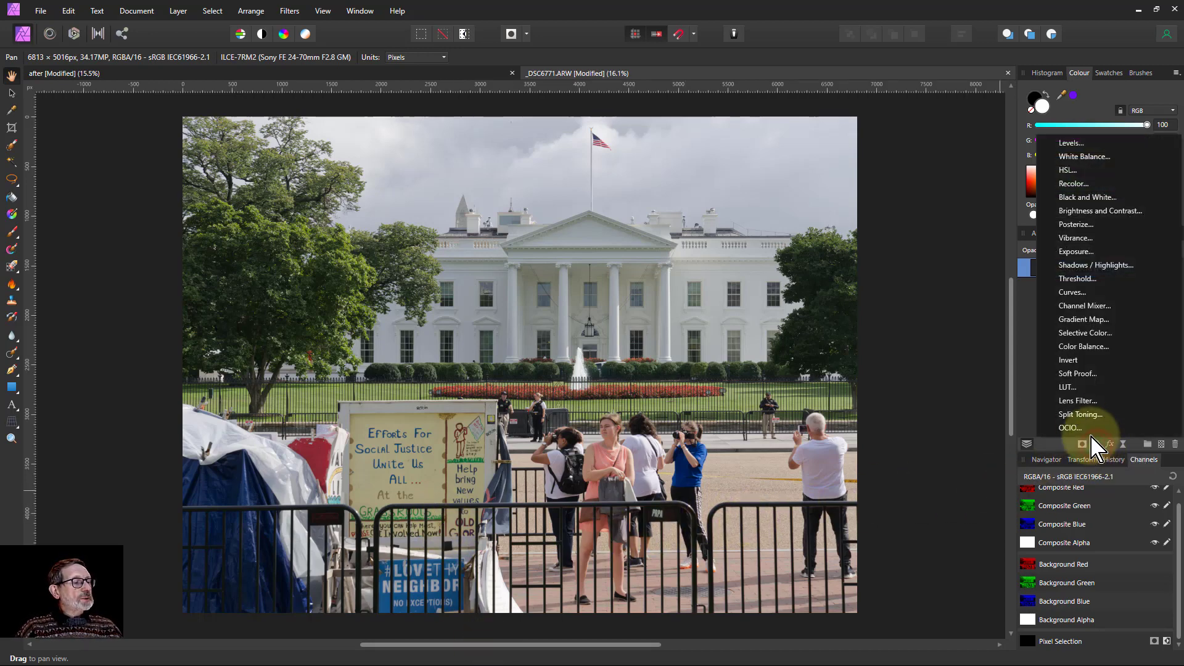
left_click(1071, 292)
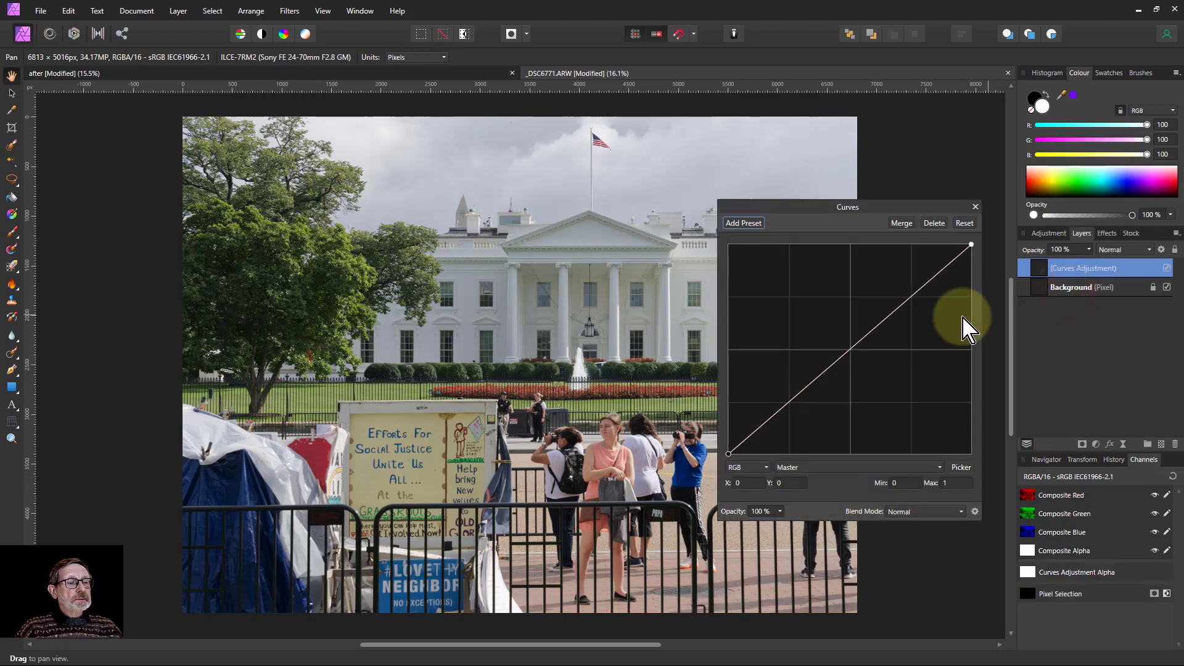
left_click(905, 296)
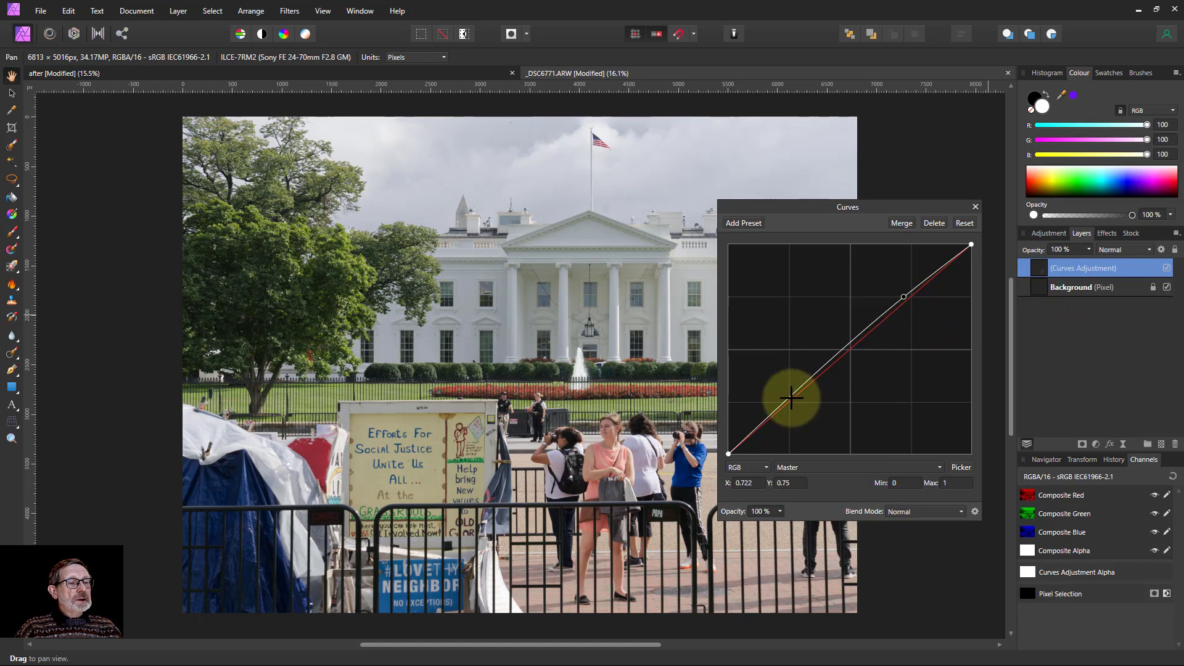
left_click(792, 398)
left_click_drag(795, 400, 799, 402)
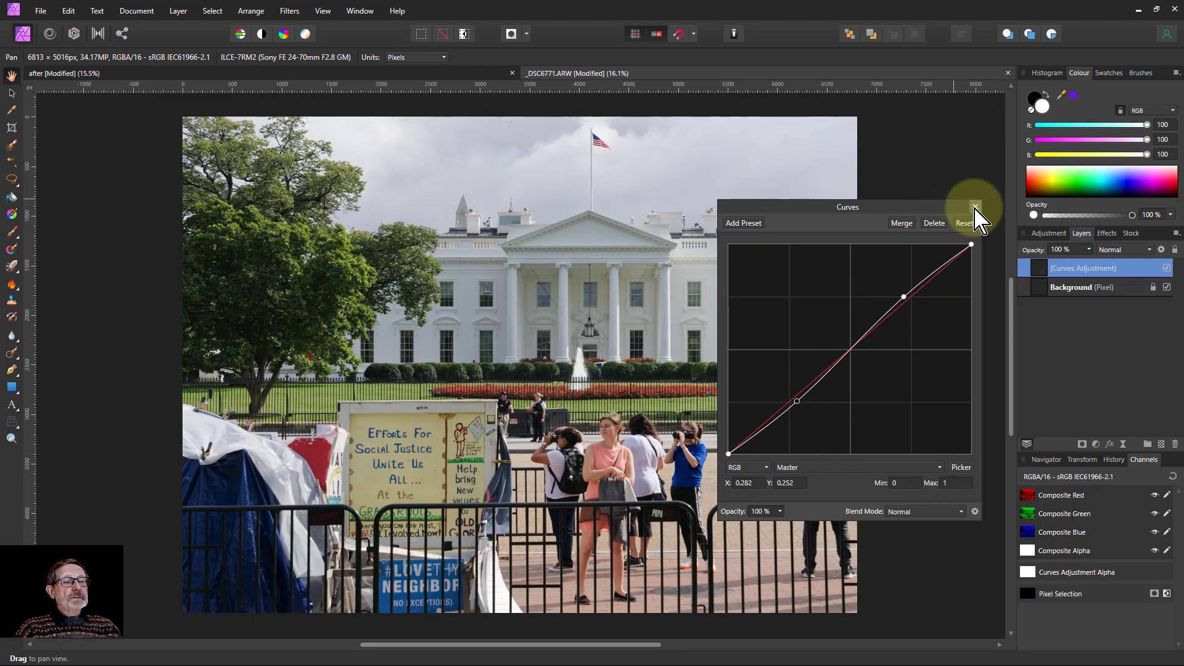
left_click(976, 207)
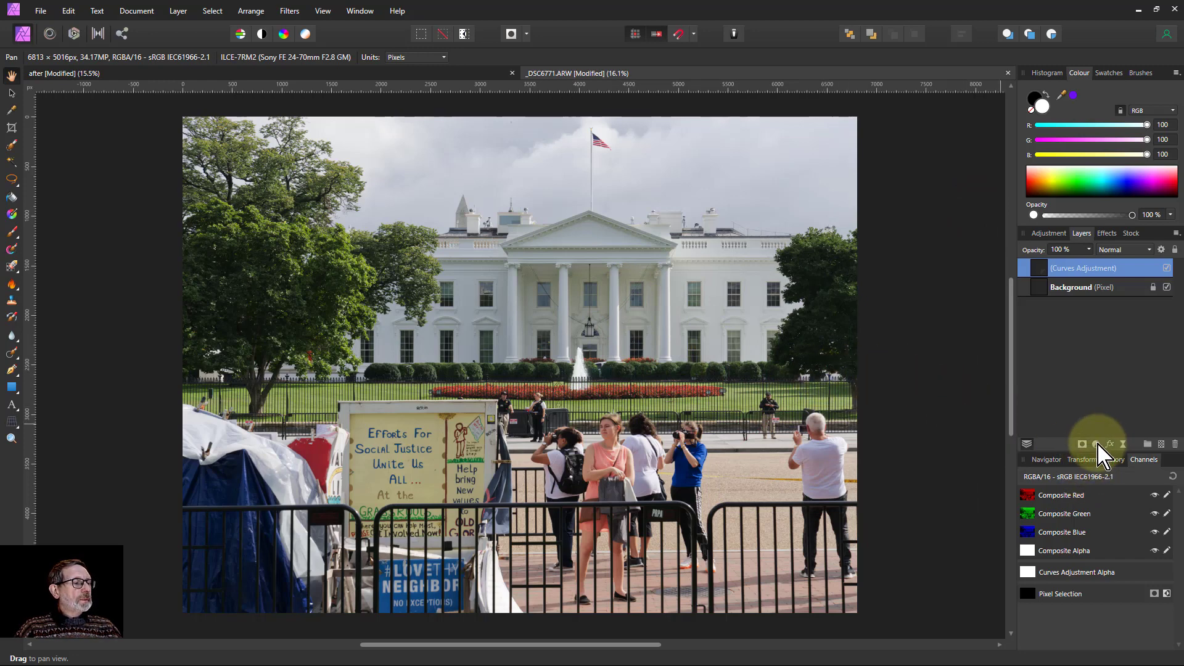
- Add a White Balance adjustment layer with White Balance at 2% and Tint at 0%
left_click(1096, 445)
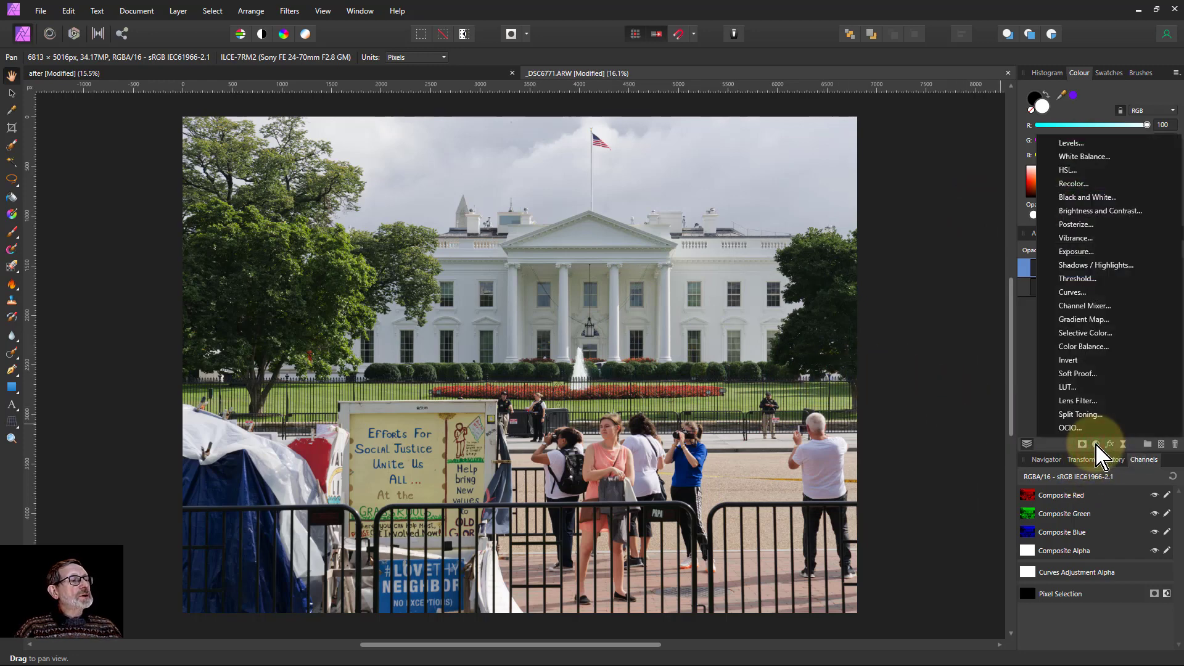
left_click(1082, 156)
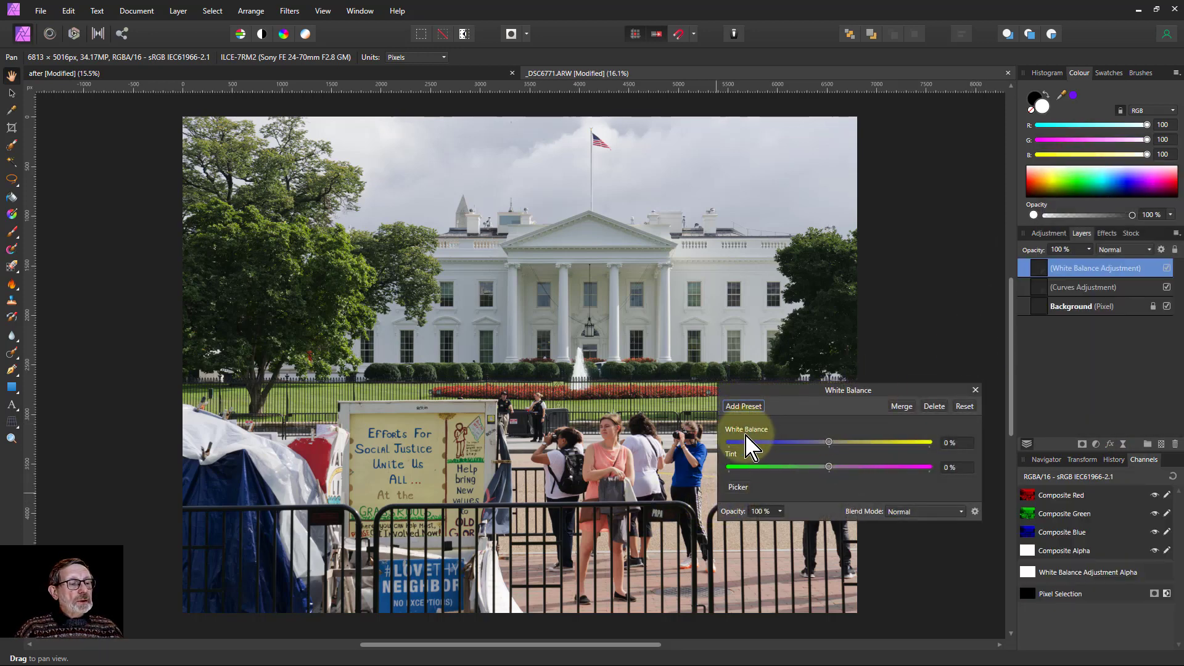
left_click(740, 490)
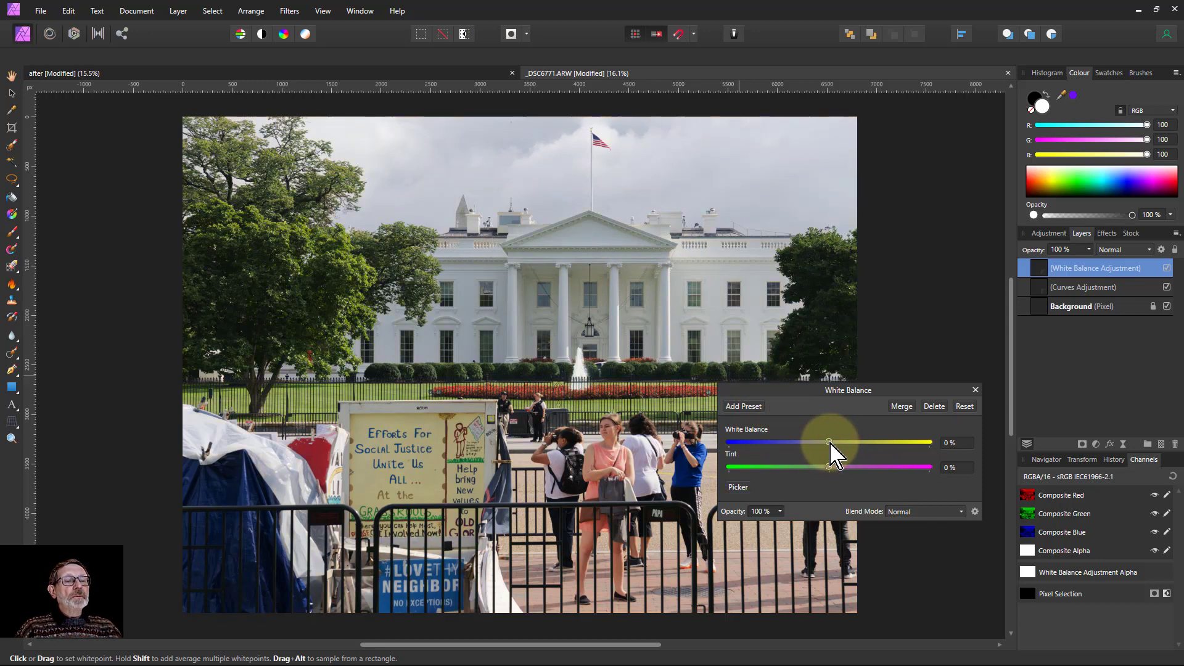
left_click_drag(834, 442, 833, 448)
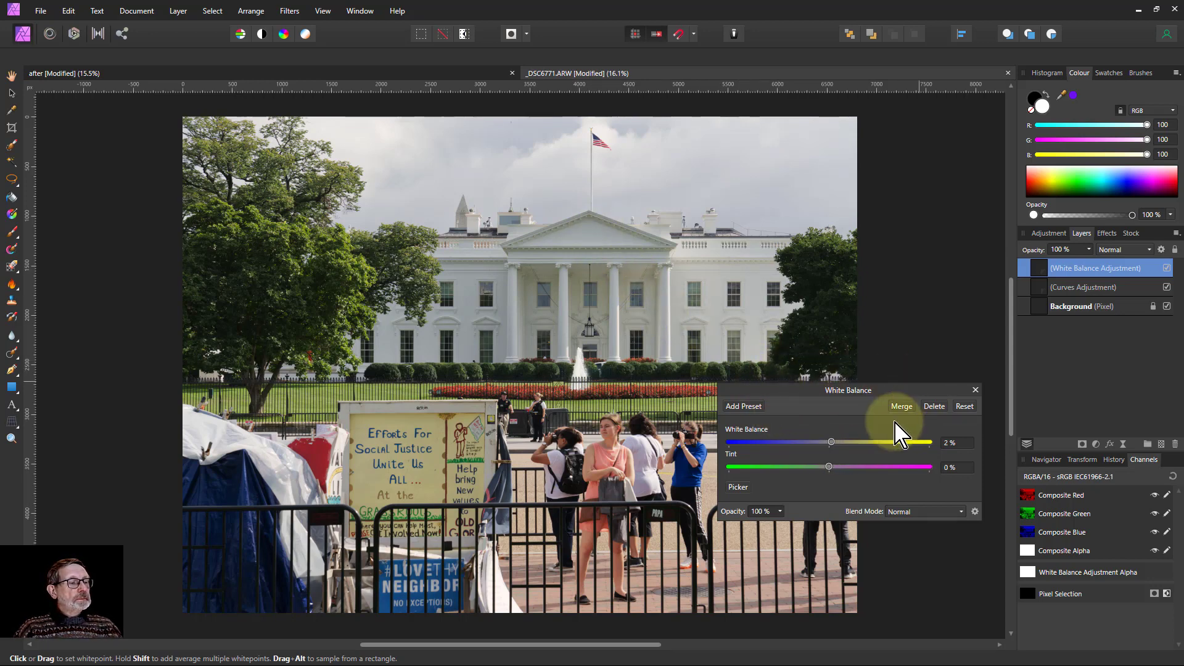
left_click(976, 390)
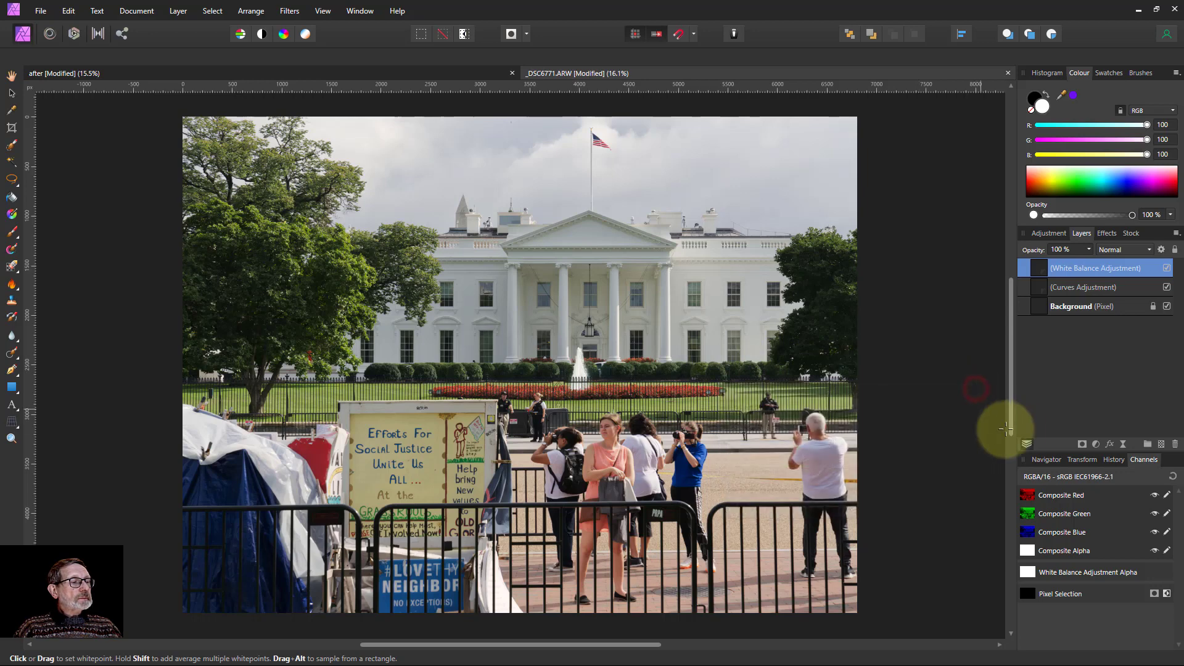
- Add an HSL Shift layer, sample the red tent's hue and set its Saturation Shift to -37%
left_click(1097, 445)
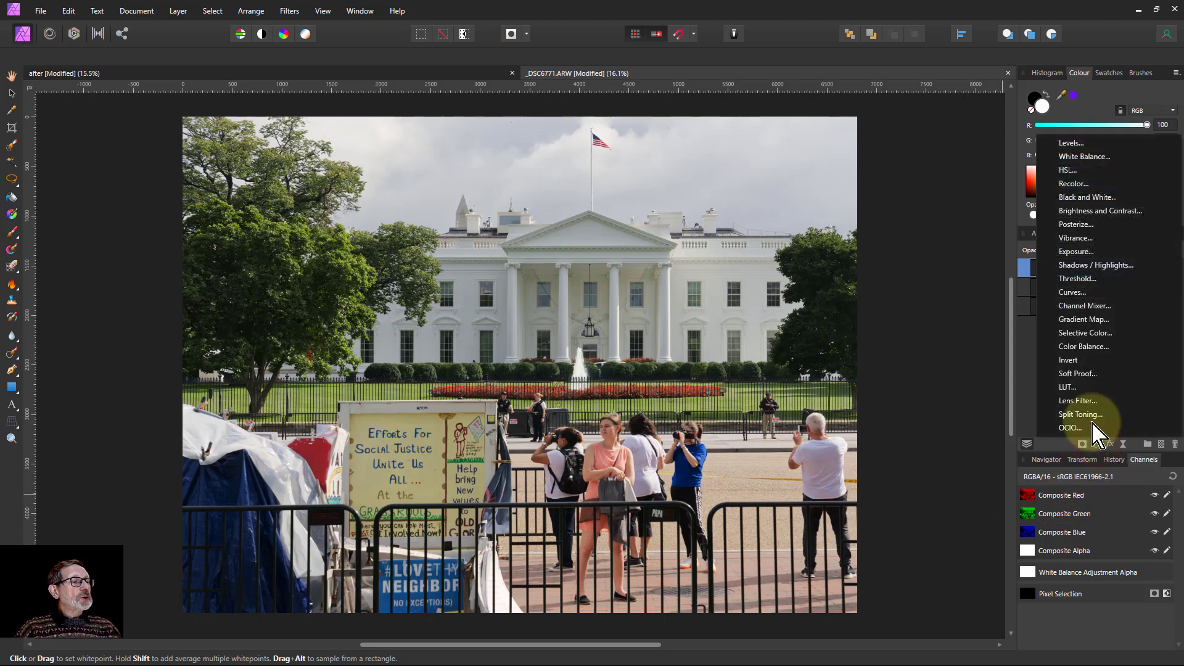
left_click(1067, 170)
left_click_drag(811, 256, 852, 348)
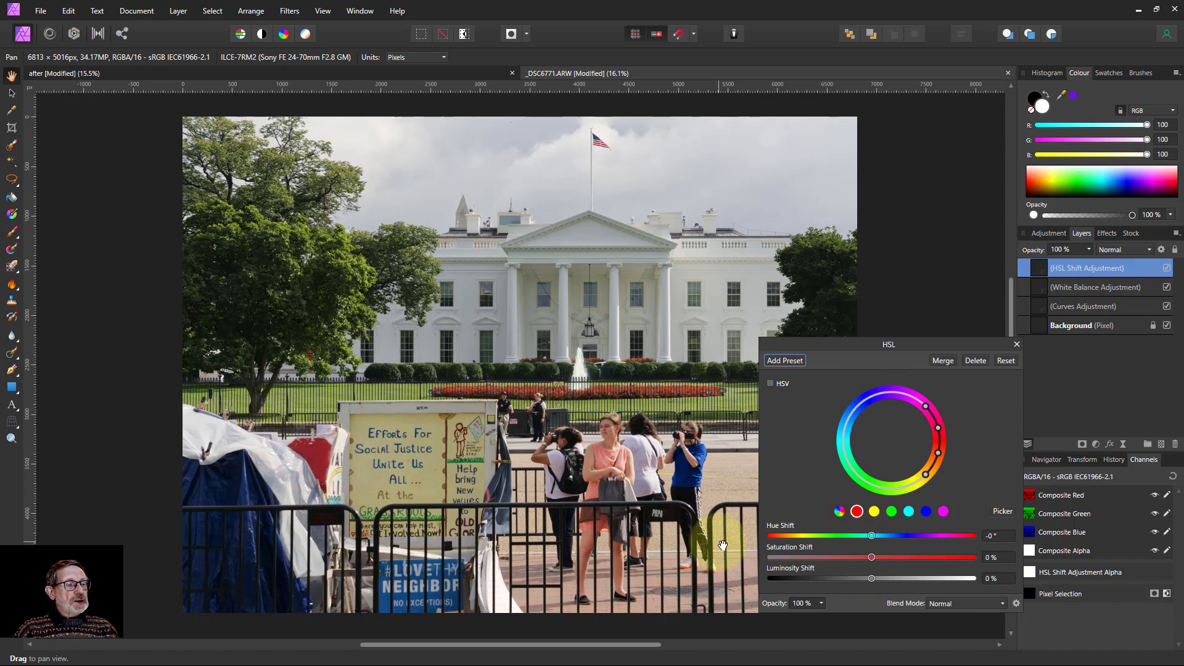
left_click(992, 516)
left_click_drag(995, 525, 377, 443)
left_click_drag(937, 424, 945, 477)
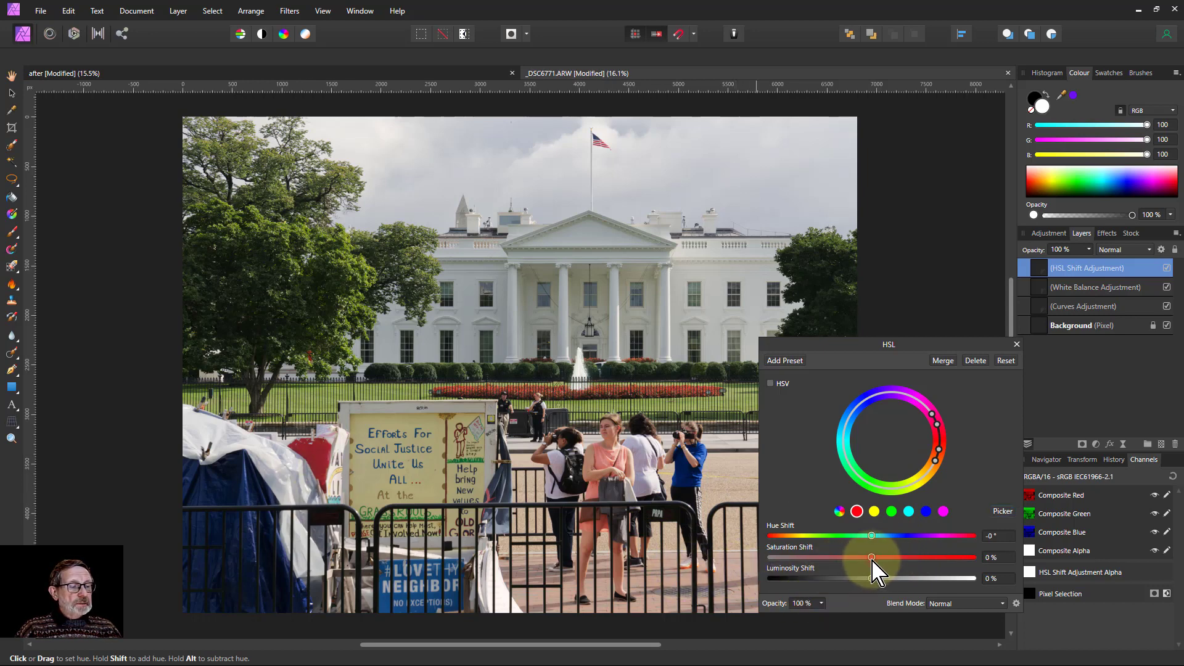
left_click_drag(872, 572, 839, 562)
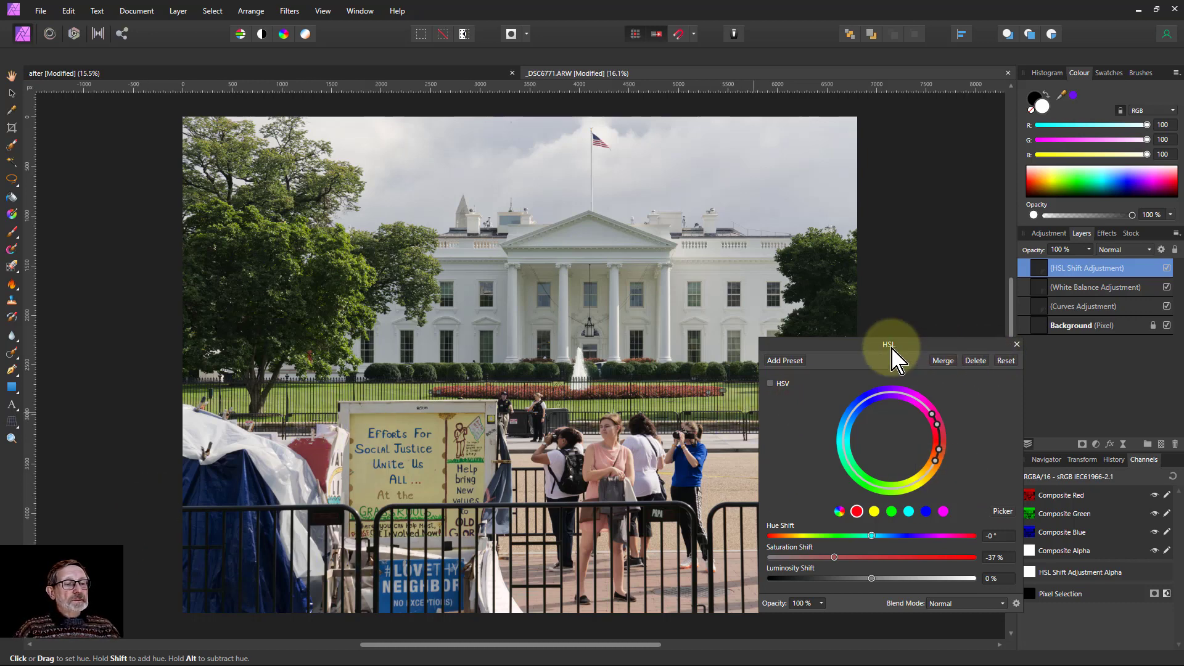
left_click_drag(853, 349, 941, 152)
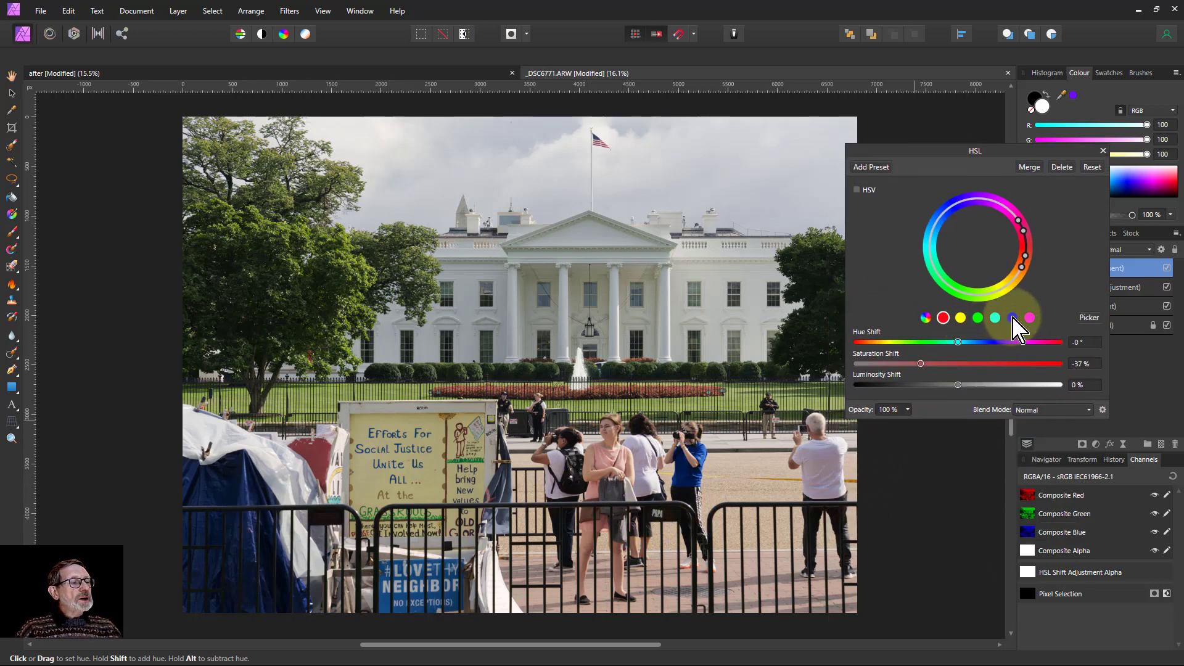
- Sample the blue shirt's hue and set blue Saturation to -24% and Luminosity to 23%
left_click(1013, 317)
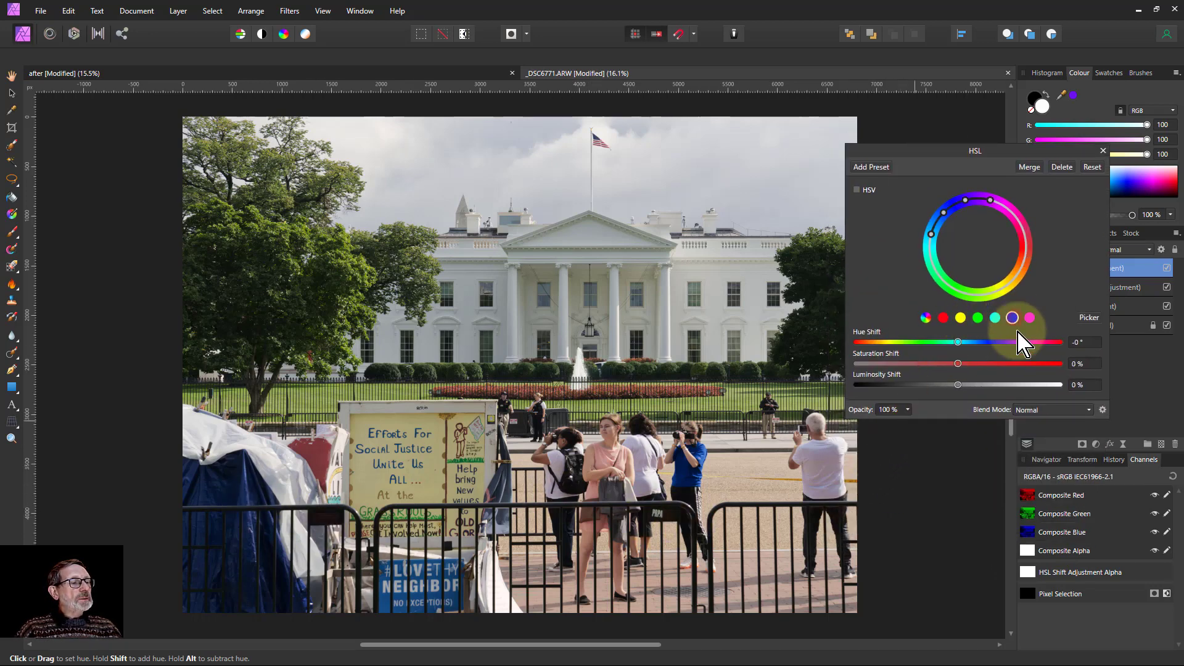
left_click(1089, 319)
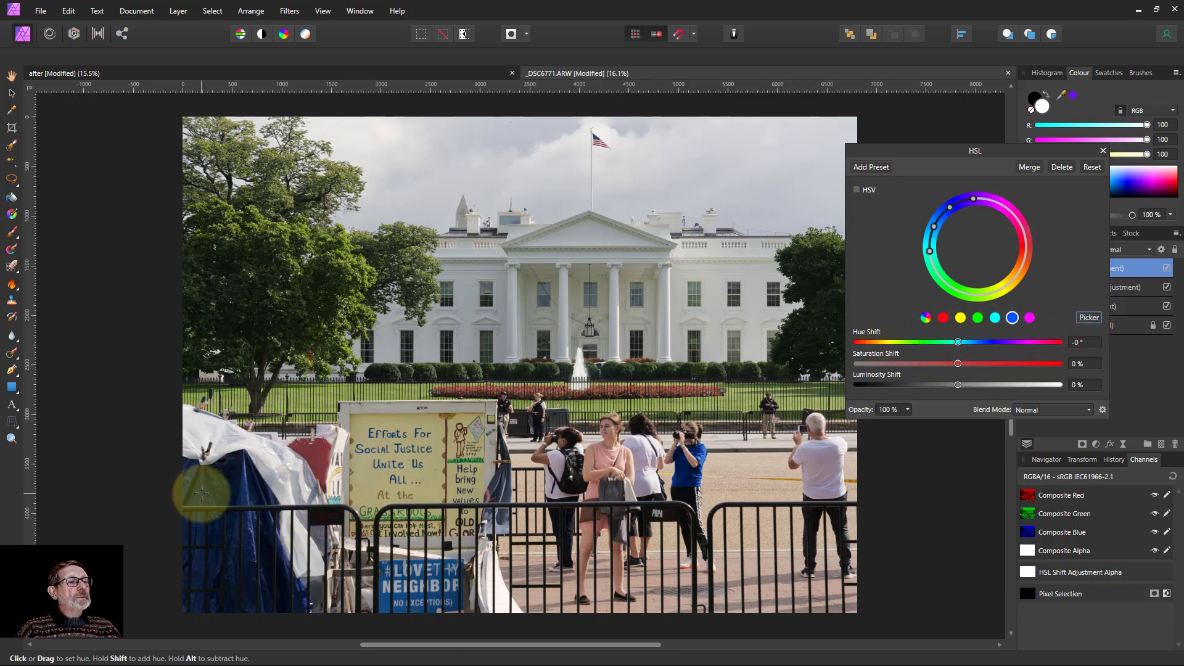
left_click(700, 452)
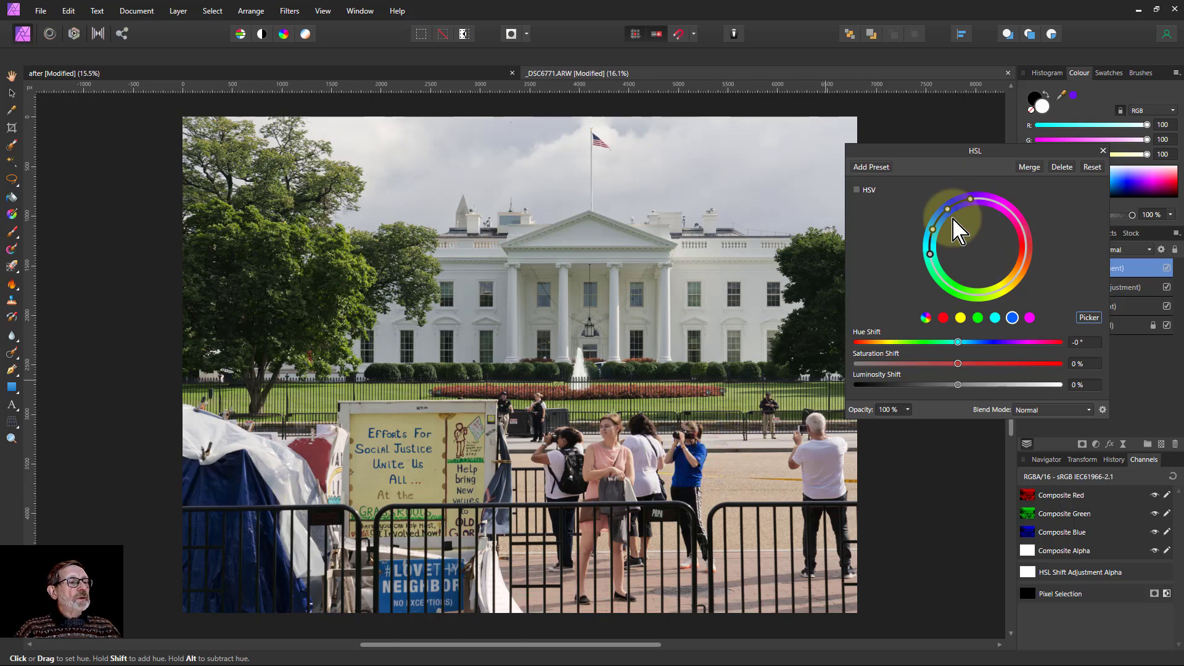
left_click_drag(971, 199, 930, 243)
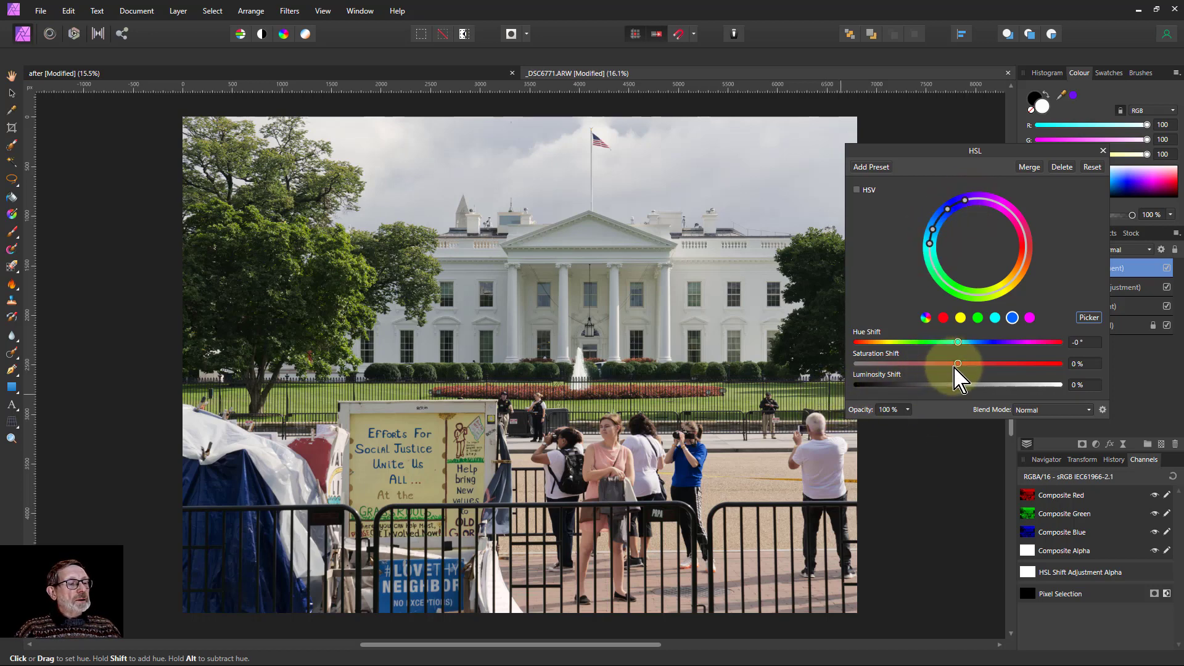
left_click_drag(958, 364, 921, 364)
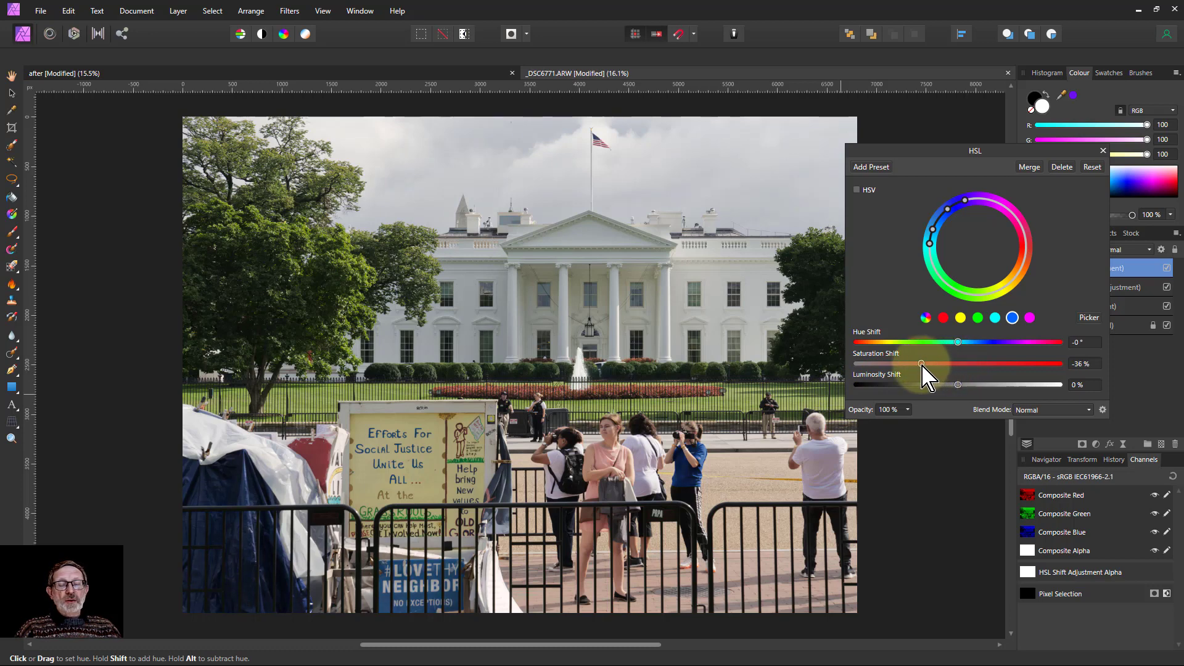
left_click_drag(923, 365, 985, 385)
left_click(958, 385)
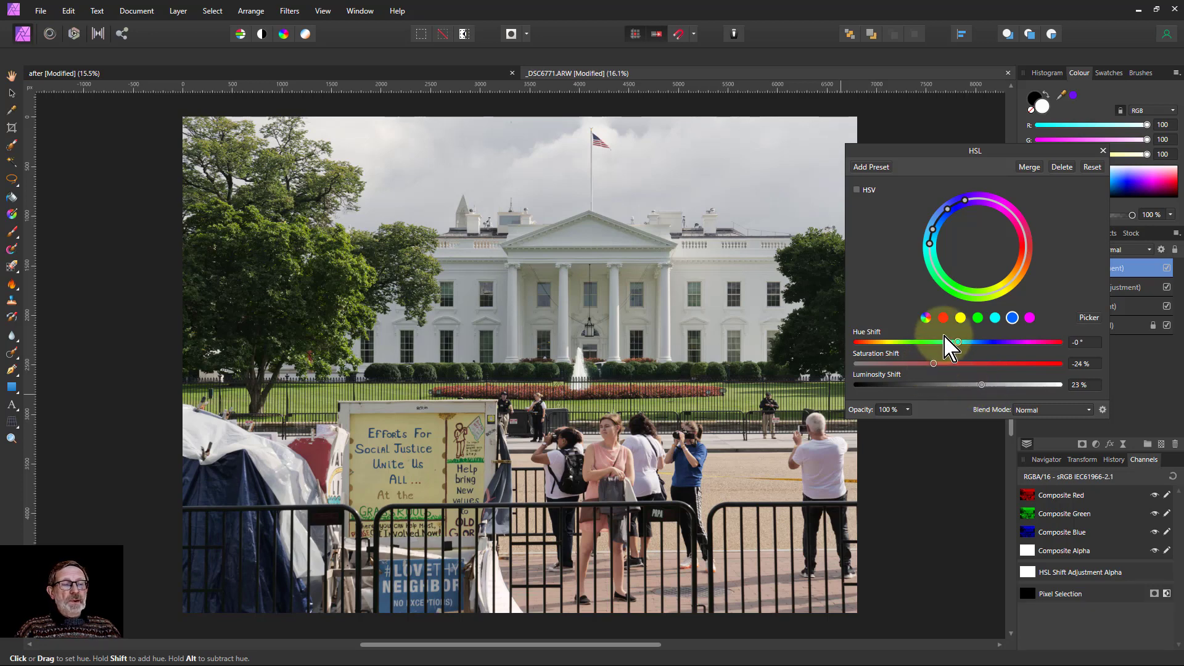
left_click(1102, 151)
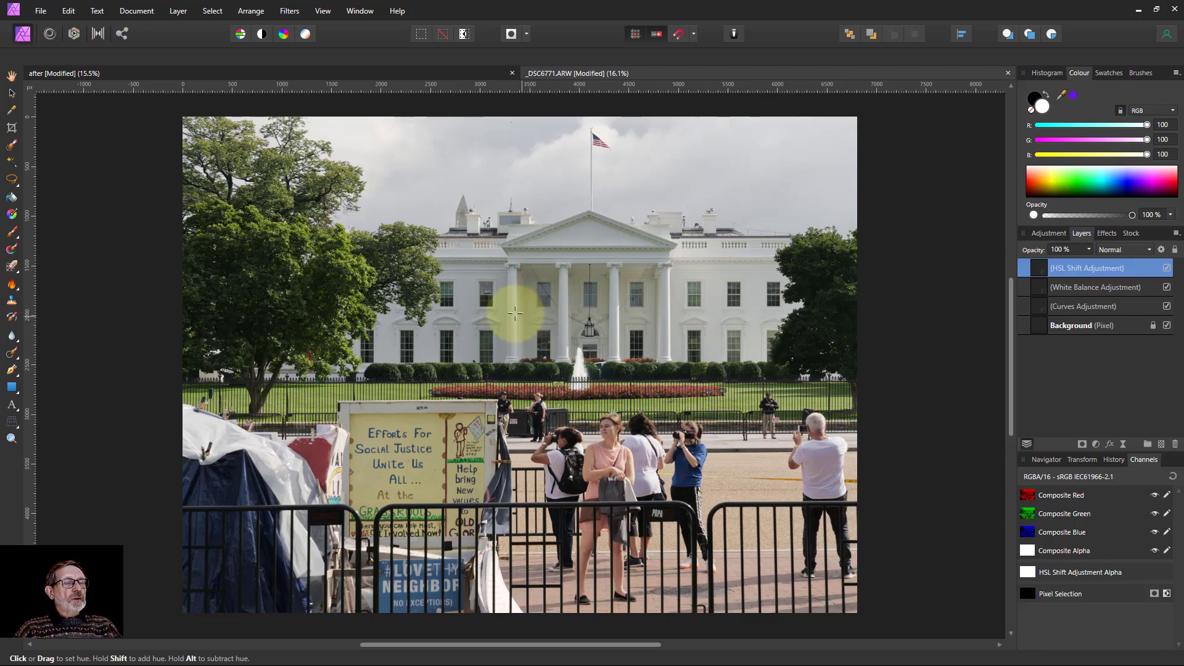
- Zoom in to about 700% on the White House facade to inspect pixel detail
scroll(528, 310, "up", 3)
scroll(528, 311, "up", 10)
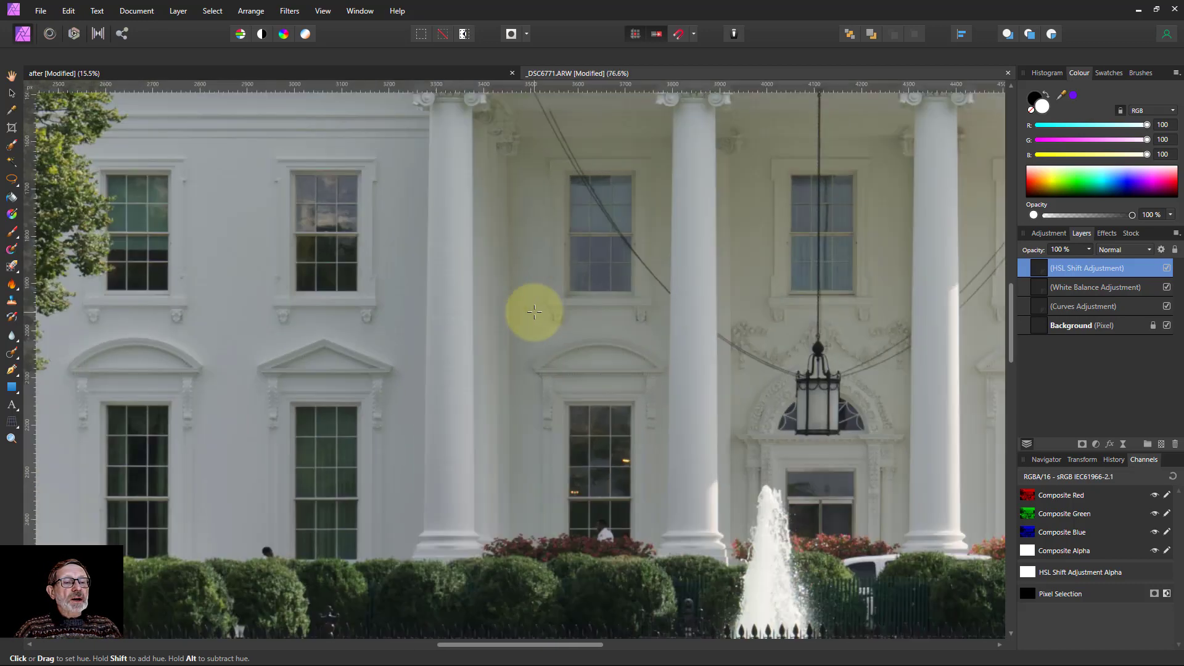
scroll(542, 326, "up", 3)
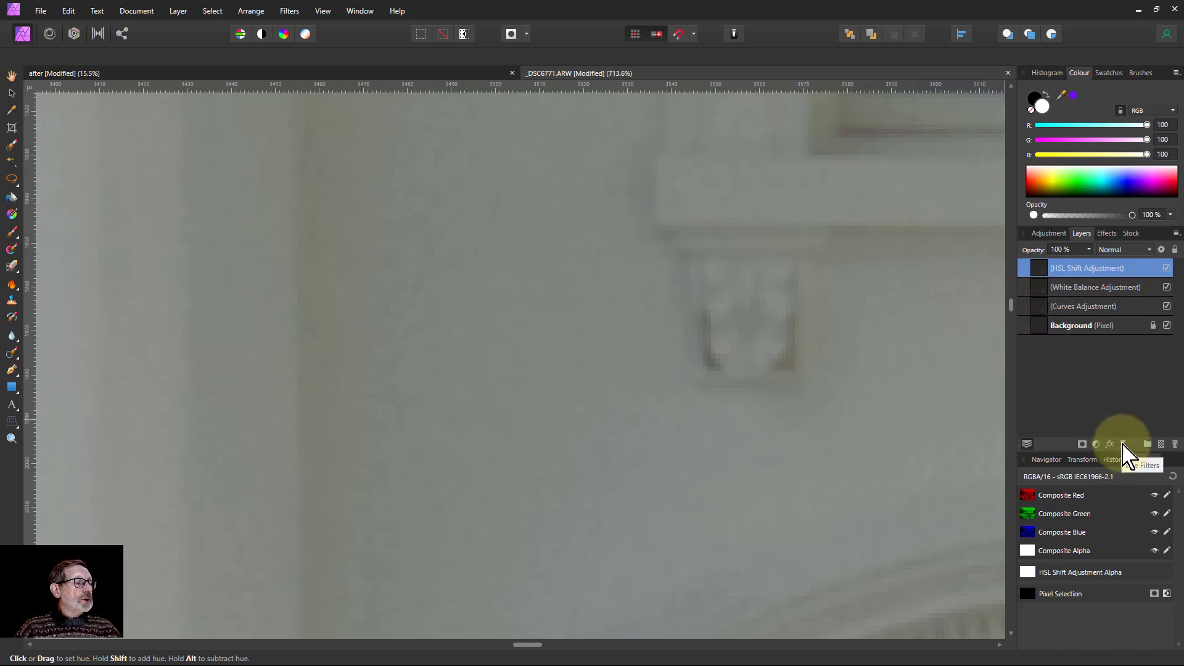
- Add a High Pass live filter with 1 px radius and Linear Light blend mode
left_click(1123, 445)
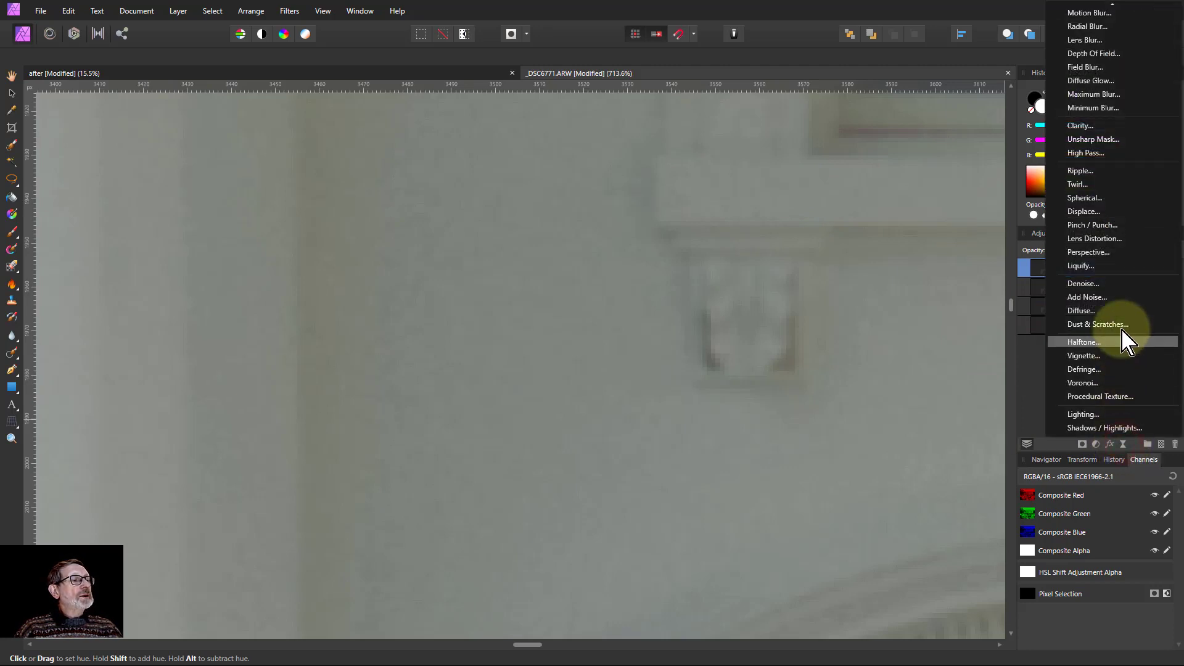
left_click(1076, 156)
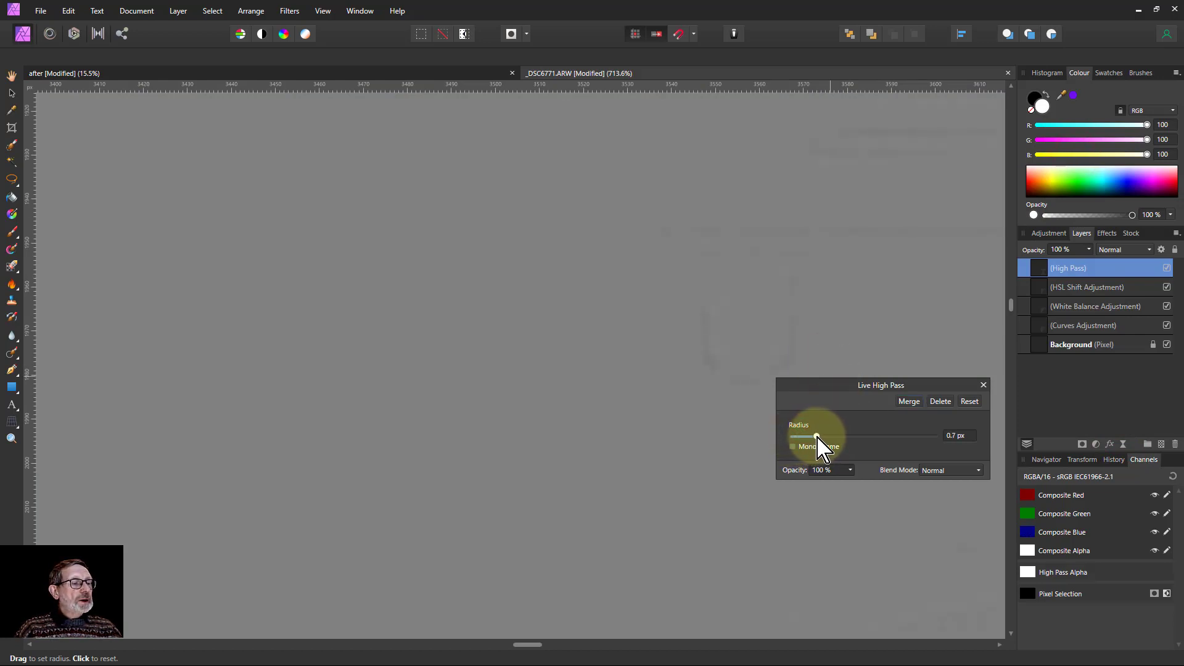
left_click_drag(817, 438, 824, 438)
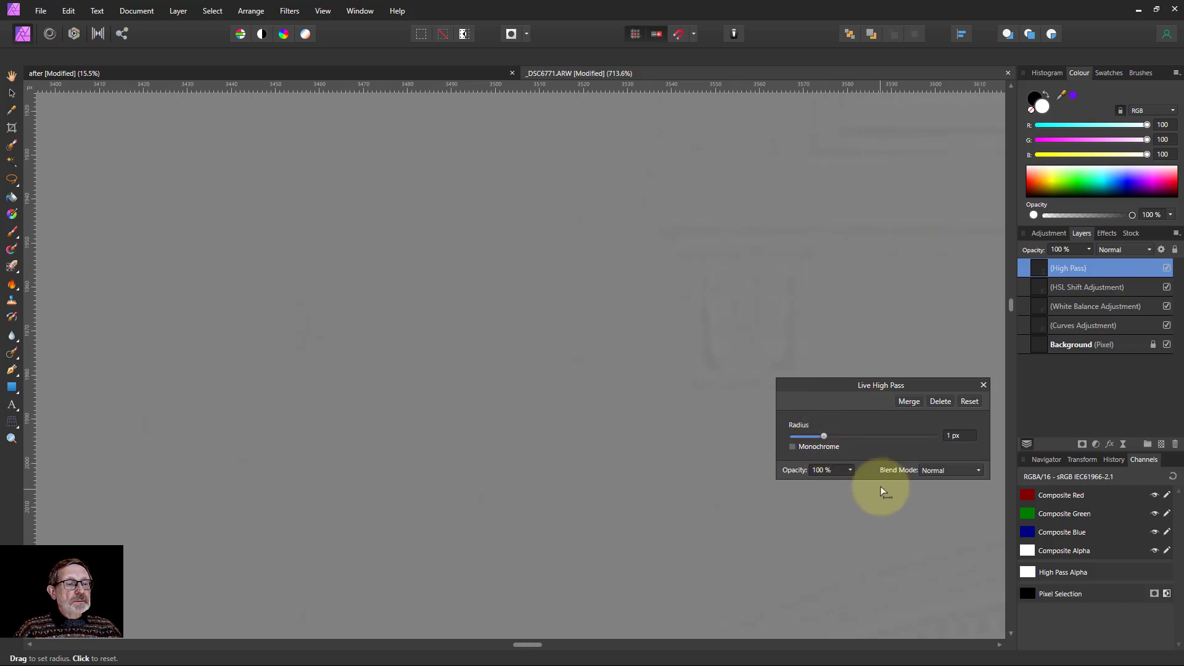
left_click(955, 481)
scroll(956, 468, "down", 3)
left_click(939, 420)
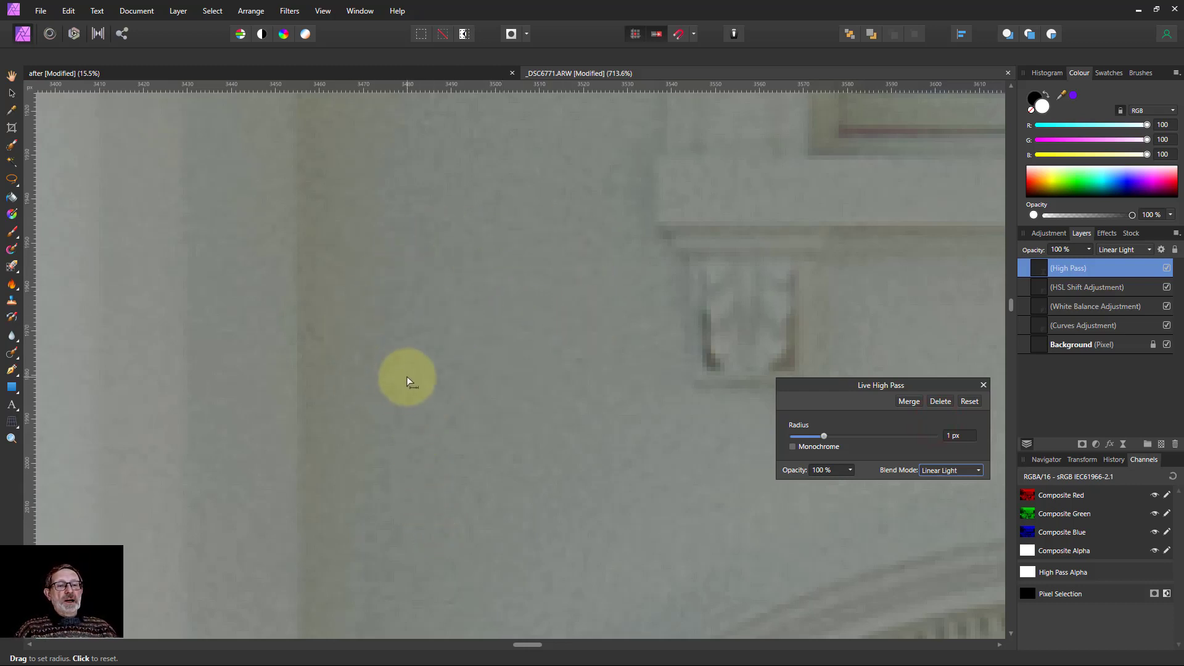
- Add a Denoise live filter at 8% Luminance above HSL Shift, then fit the whole photo to the view
left_click(1049, 287)
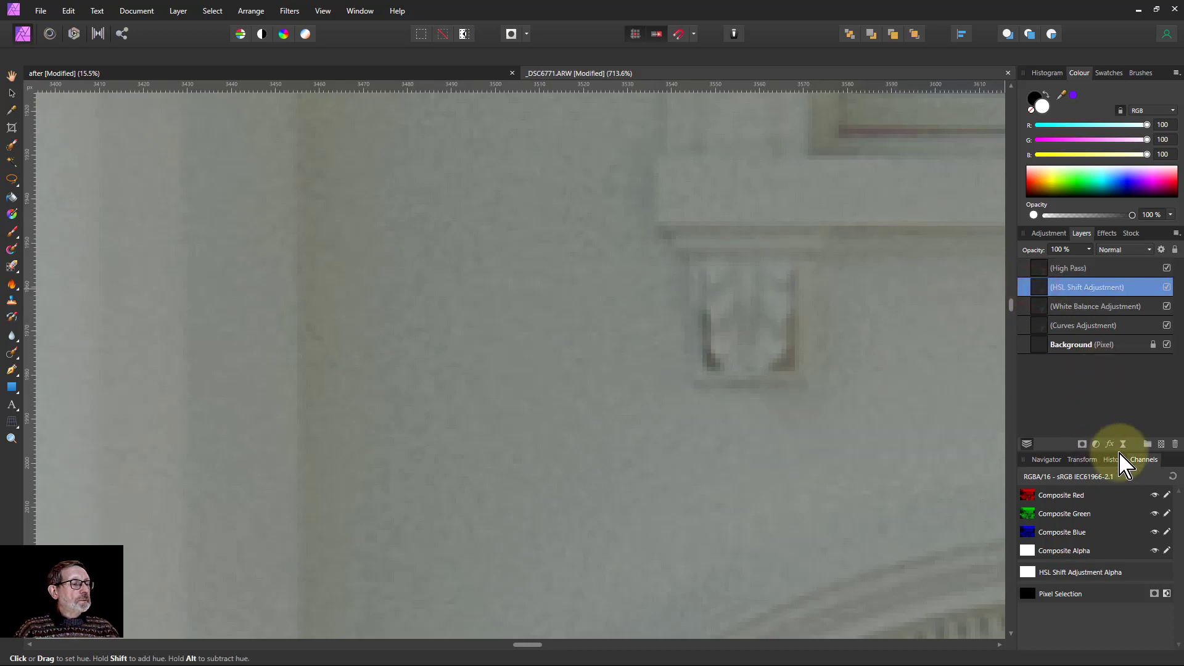
left_click(1123, 444)
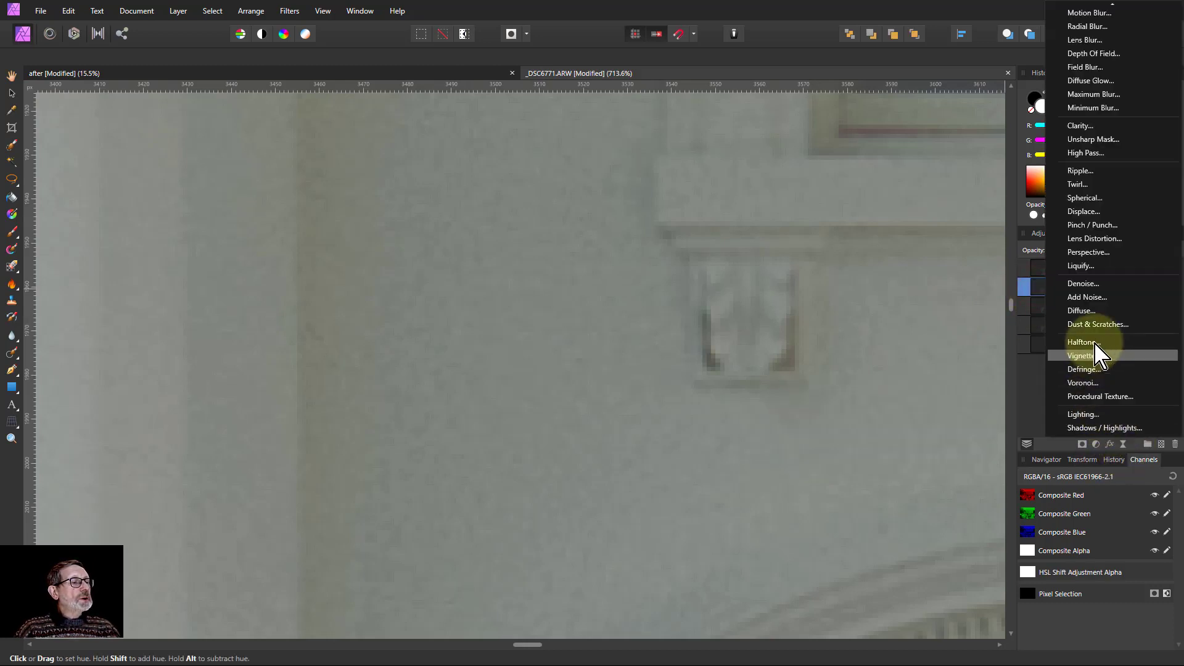
left_click(1083, 284)
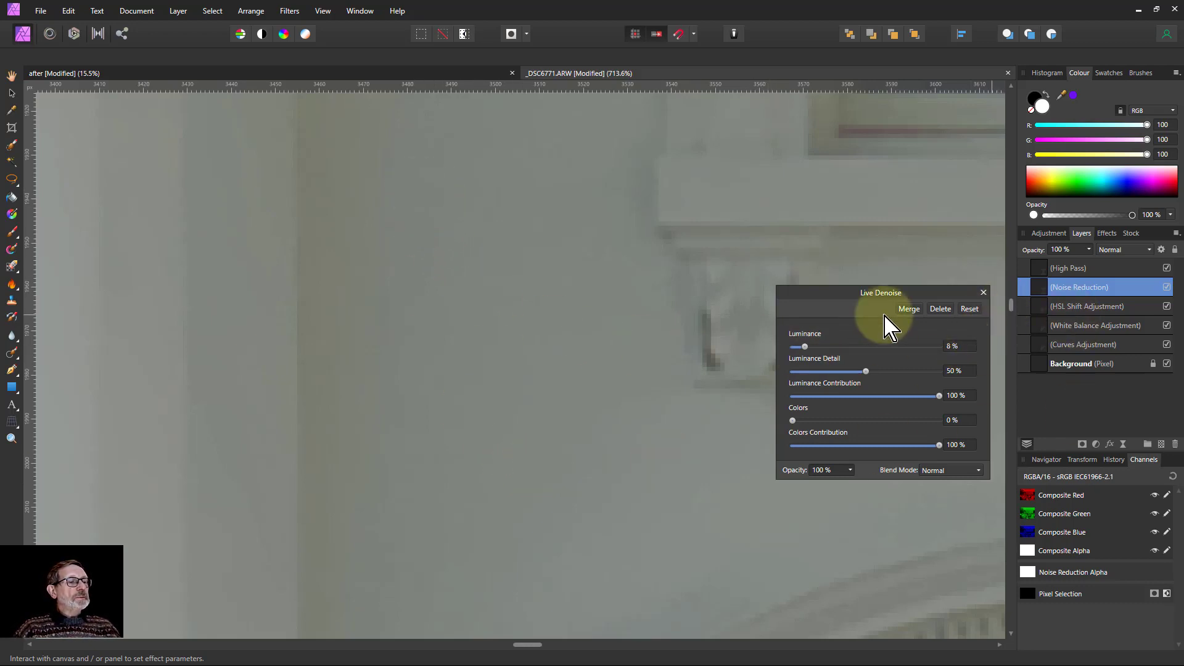
left_click(983, 293)
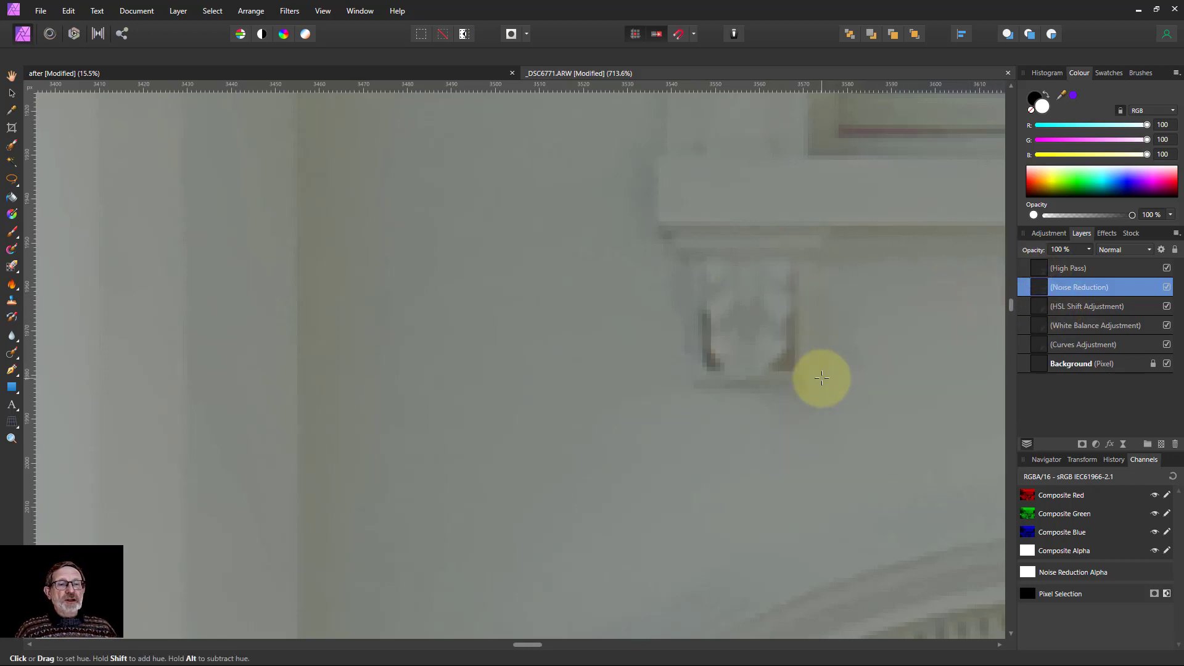
key("ctrl+0")
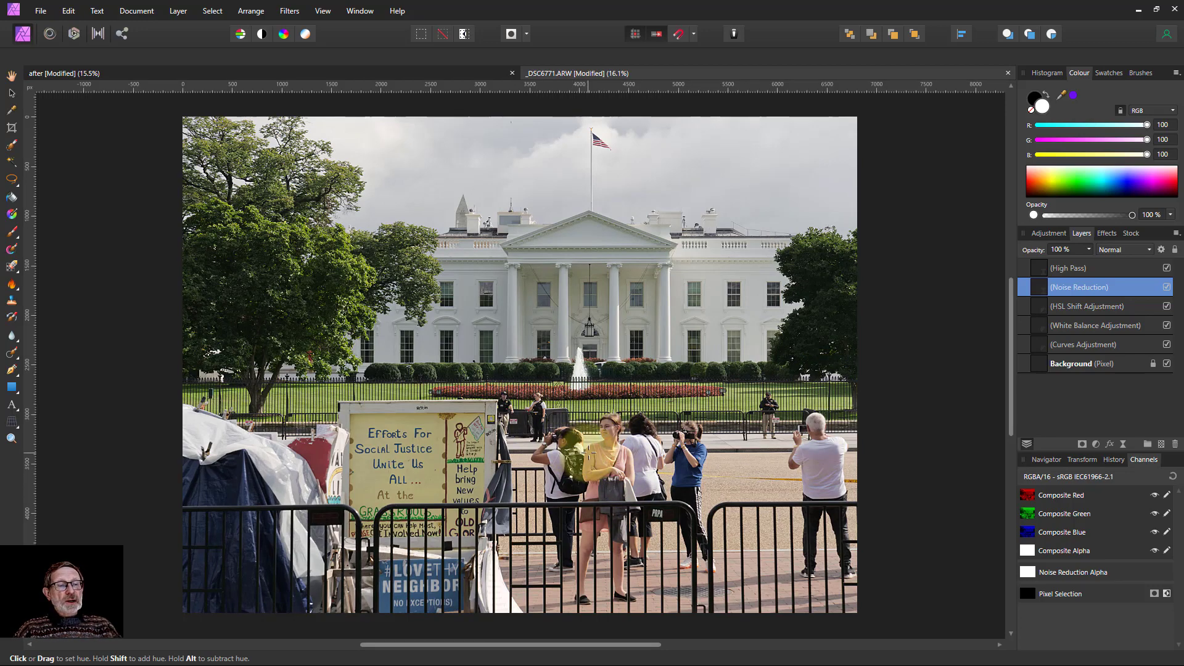
scroll(589, 452, "up", 3)
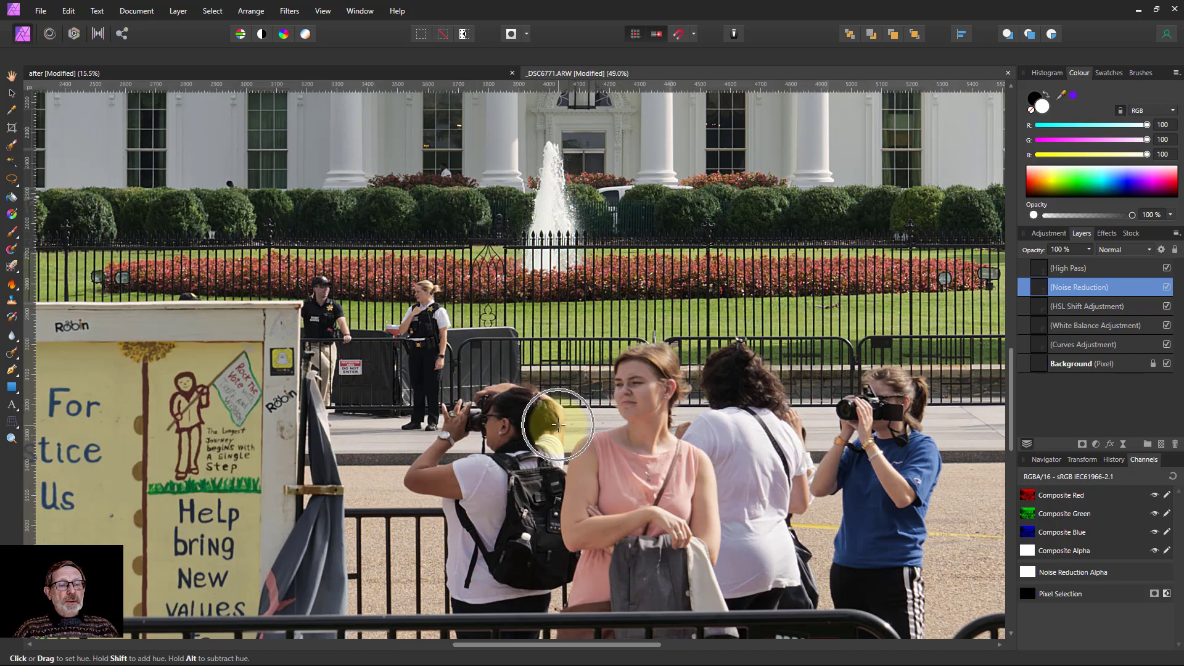
scroll(557, 425, "down", 3)
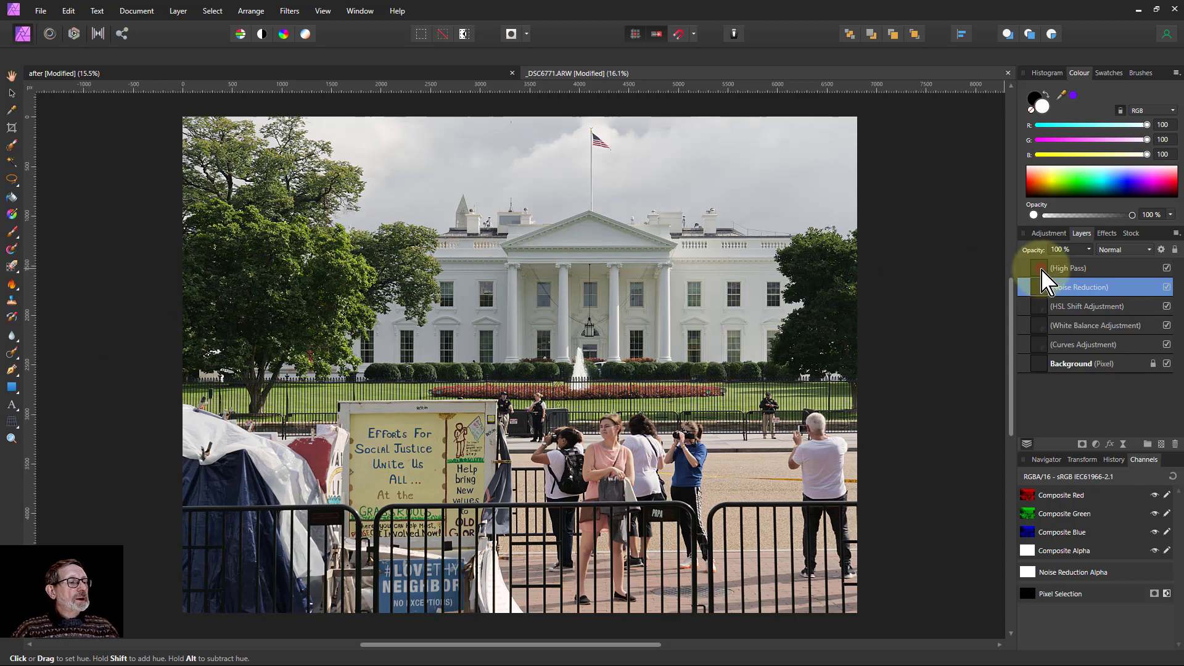
- Draw a white ellipse across the photo's centre above the High Pass layer and tilt it diagonally
left_click(1042, 269)
left_click(19, 388)
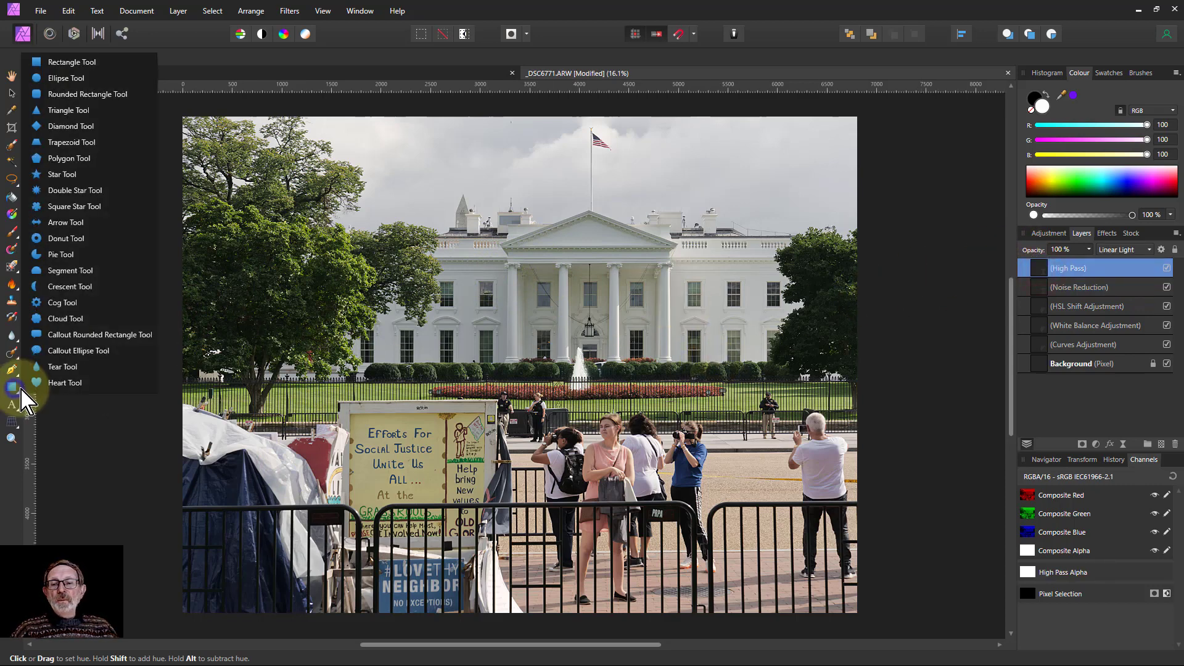
left_click(65, 79)
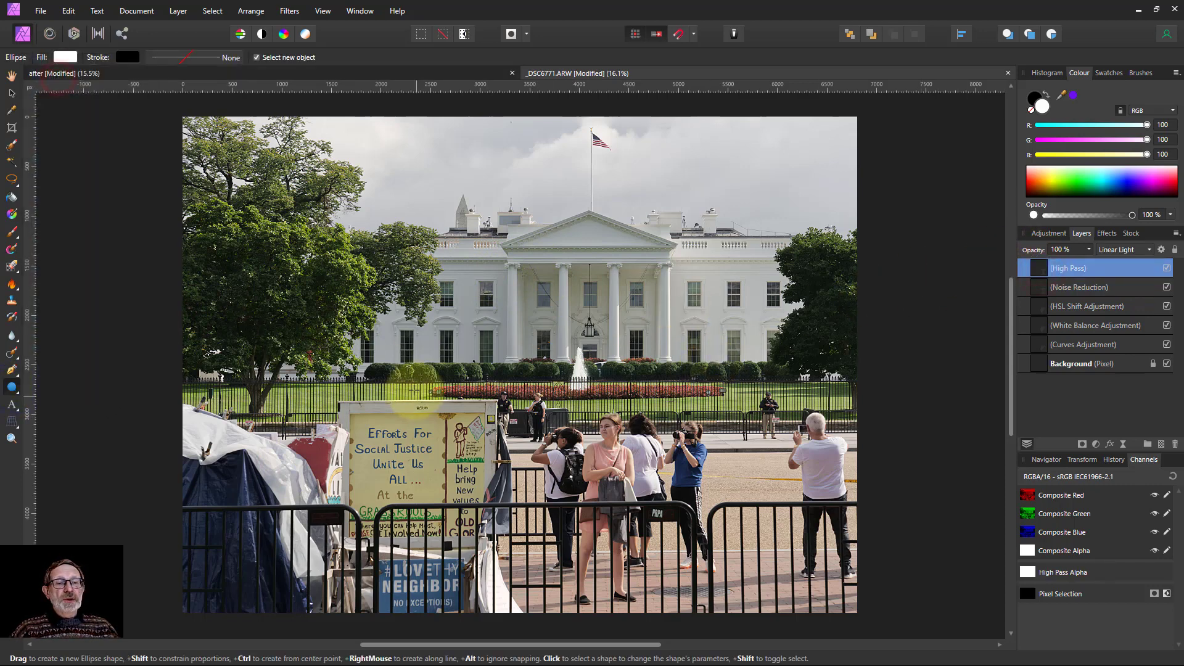
mouse_move(296, 264)
left_mouse_down()
mouse_move(506, 363)
mouse_move(734, 428)
left_mouse_up()
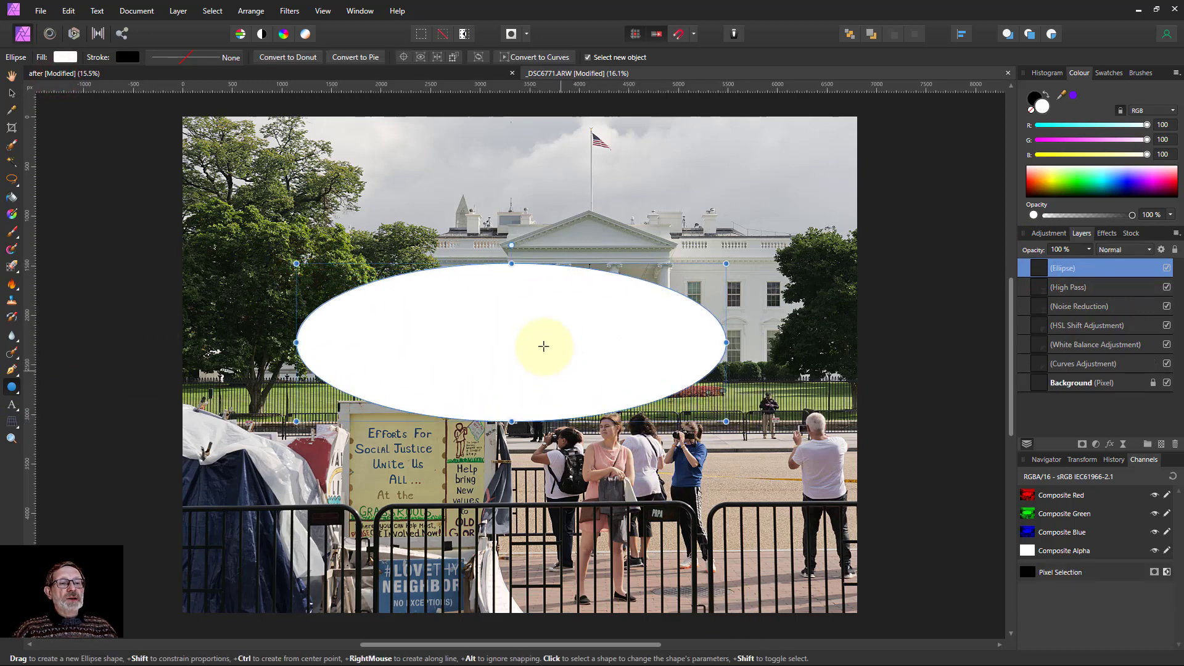
left_click_drag(504, 243, 452, 261)
left_click(508, 321)
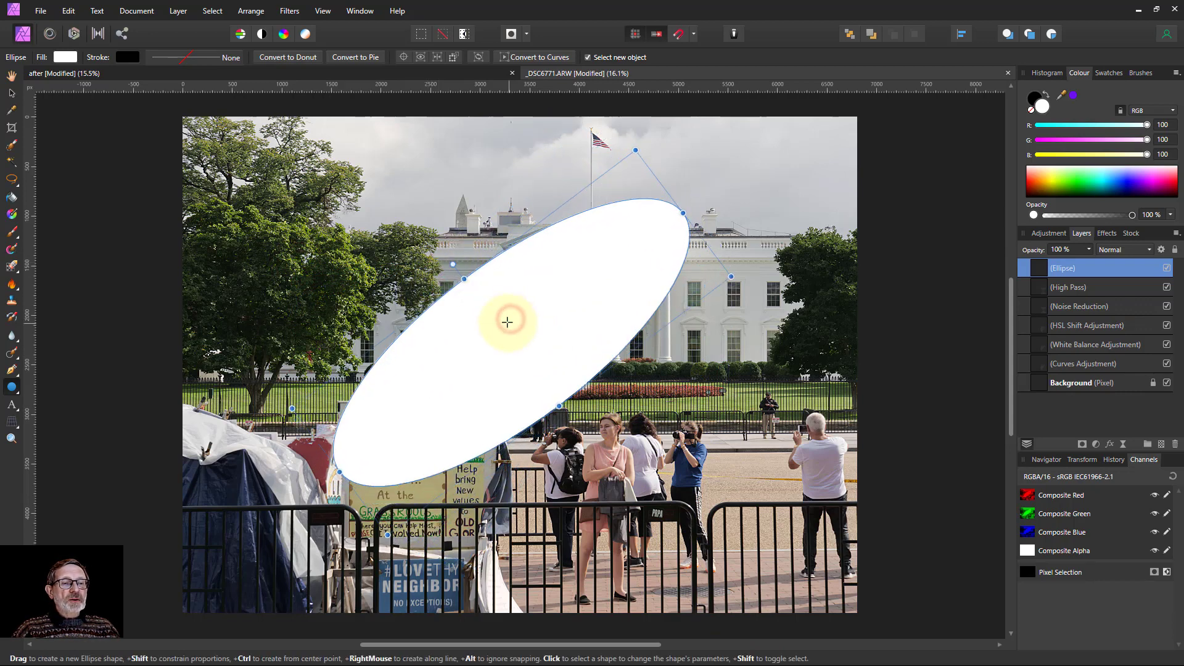
- Shift the ellipse left toward the sign and tent, widen it and flatten its tilt
left_click(11, 92)
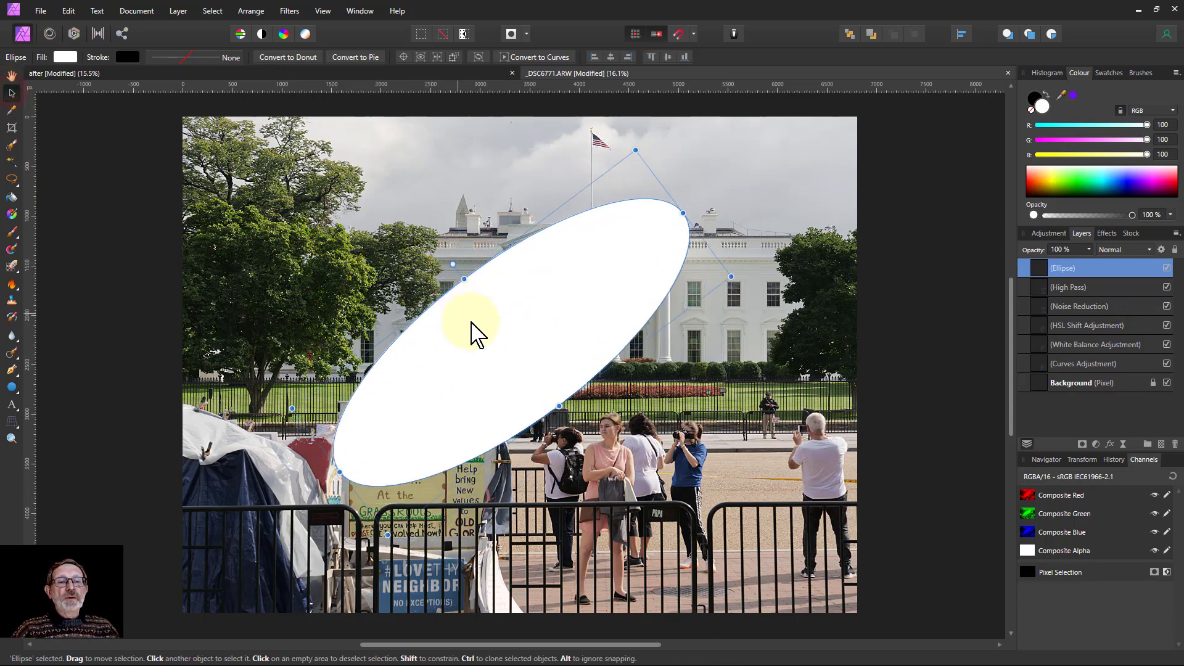
left_click_drag(478, 331, 378, 339)
left_click_drag(639, 287, 678, 285)
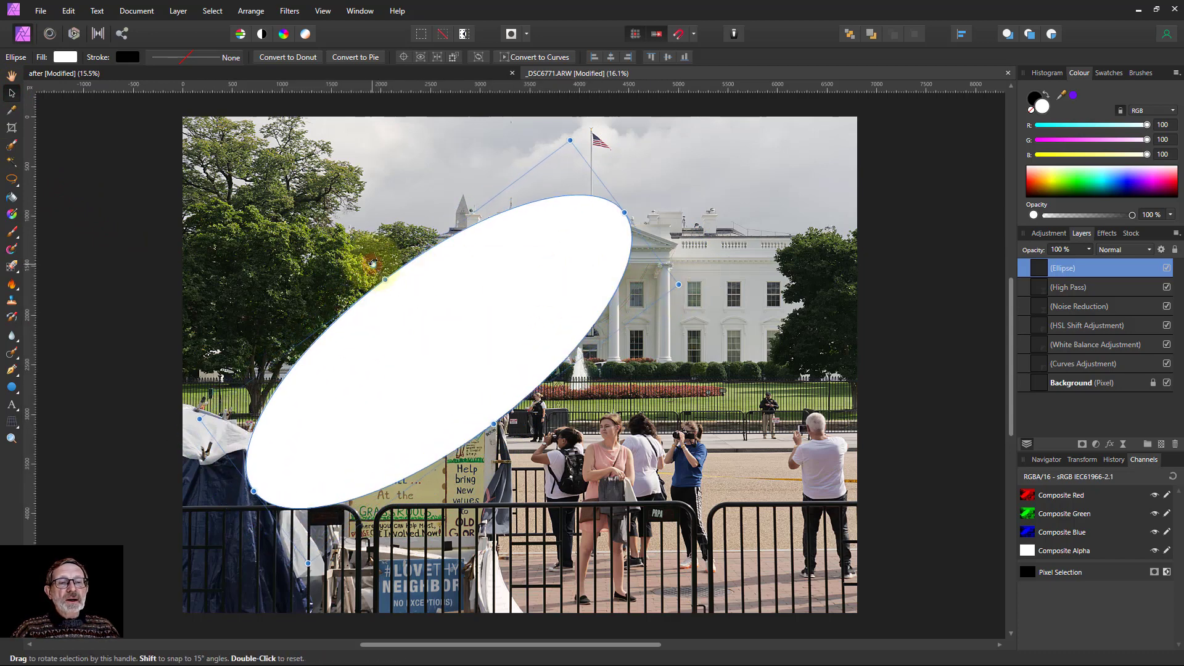
left_click_drag(373, 264, 387, 271)
left_click(420, 366)
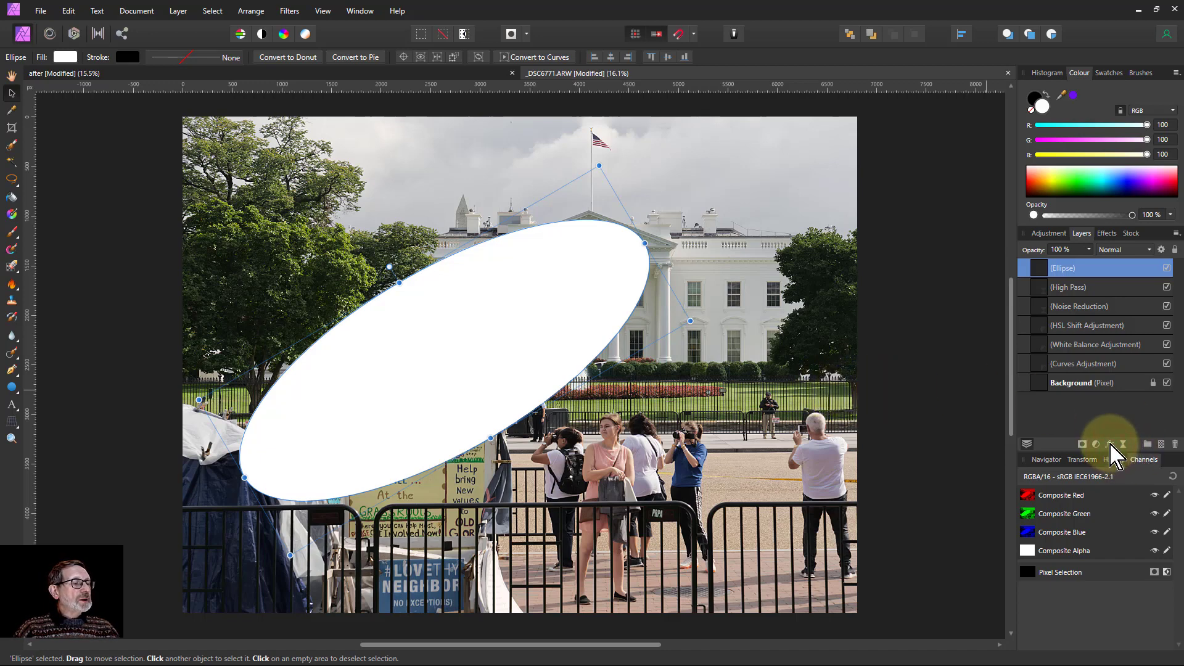
- Give the Ellipse layer a 400 px Gaussian Blur effect and set its blend mode to Soft Light
left_click(1111, 444)
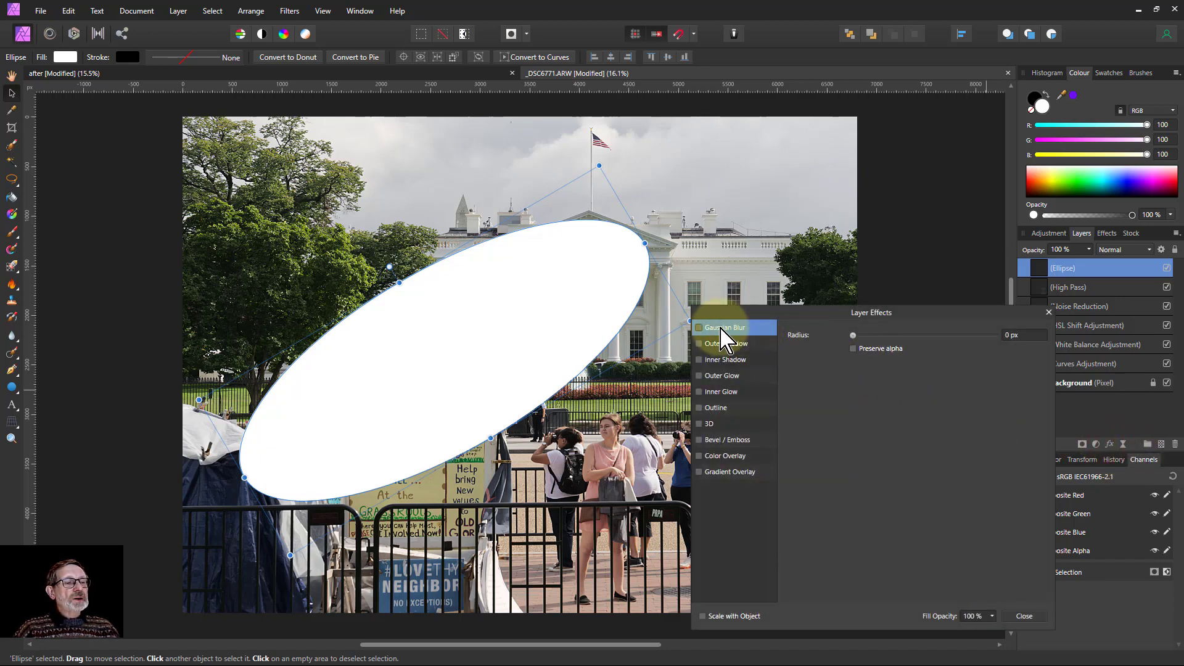
left_click_drag(824, 348, 995, 349)
left_click(1029, 336)
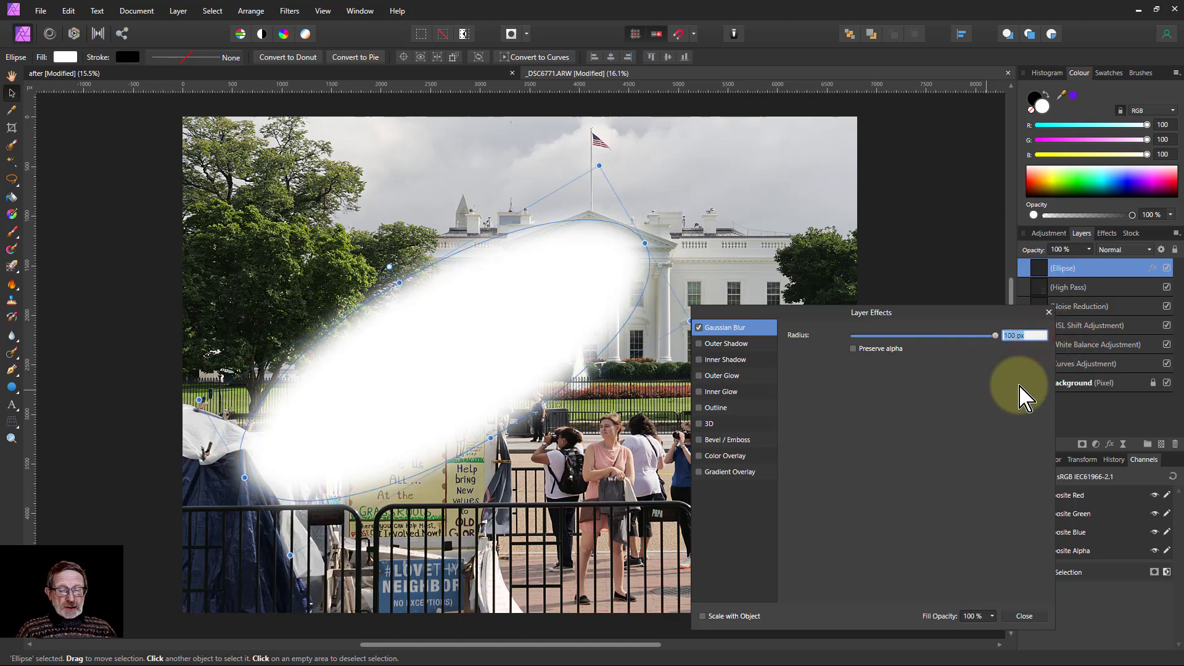
key("Return")
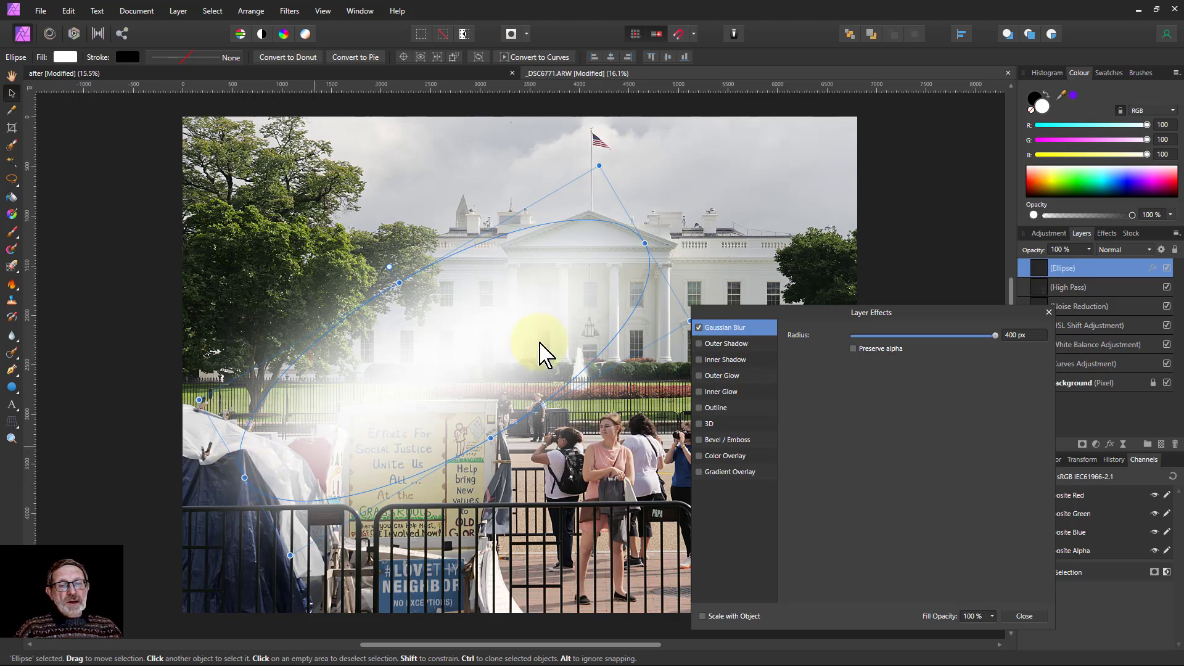
left_click(1048, 312)
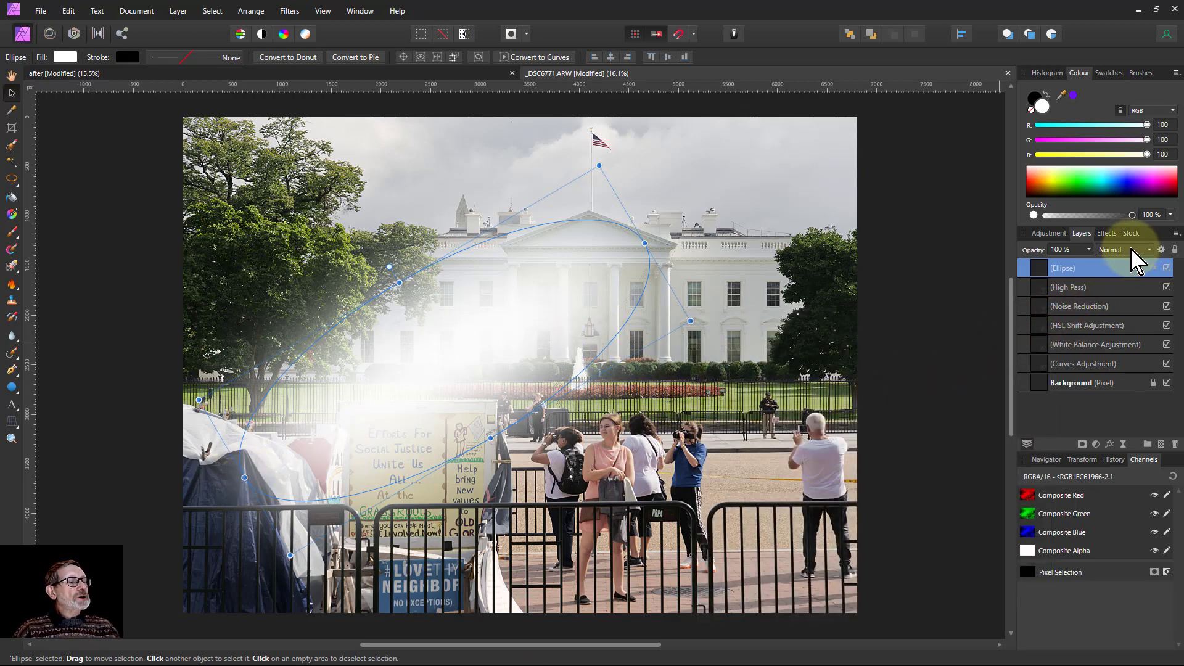
left_click(1132, 251)
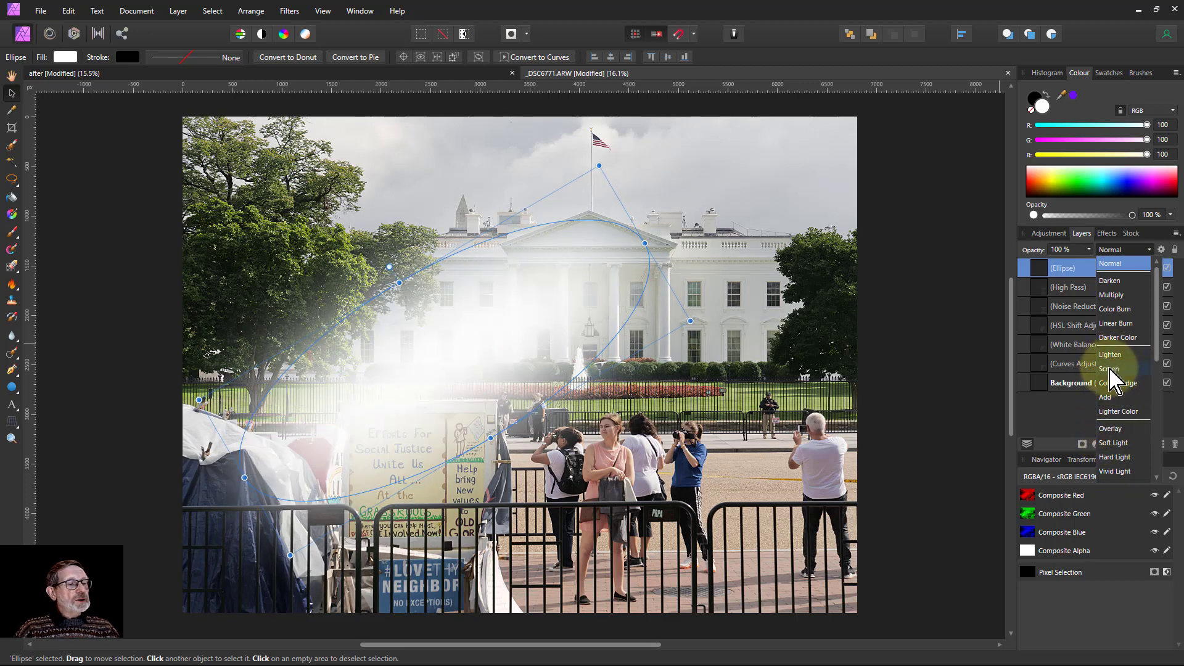
left_click(1114, 443)
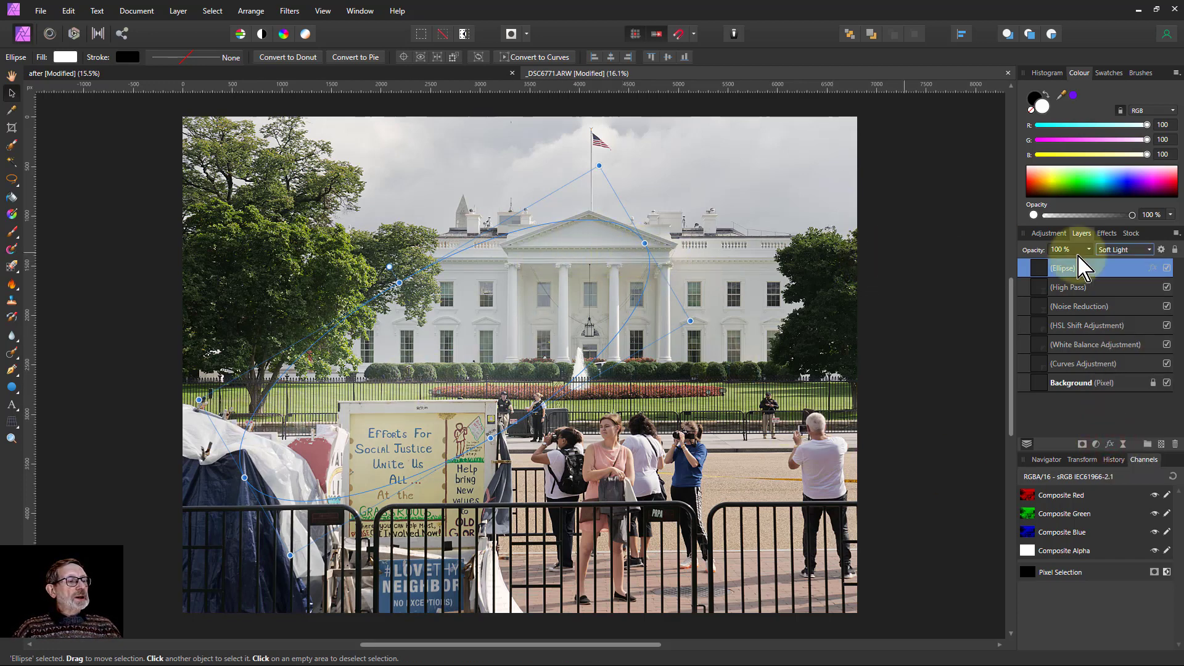
- Compare the Ellipse layer hidden and shown, then lower its opacity to 79%
left_click(11, 75)
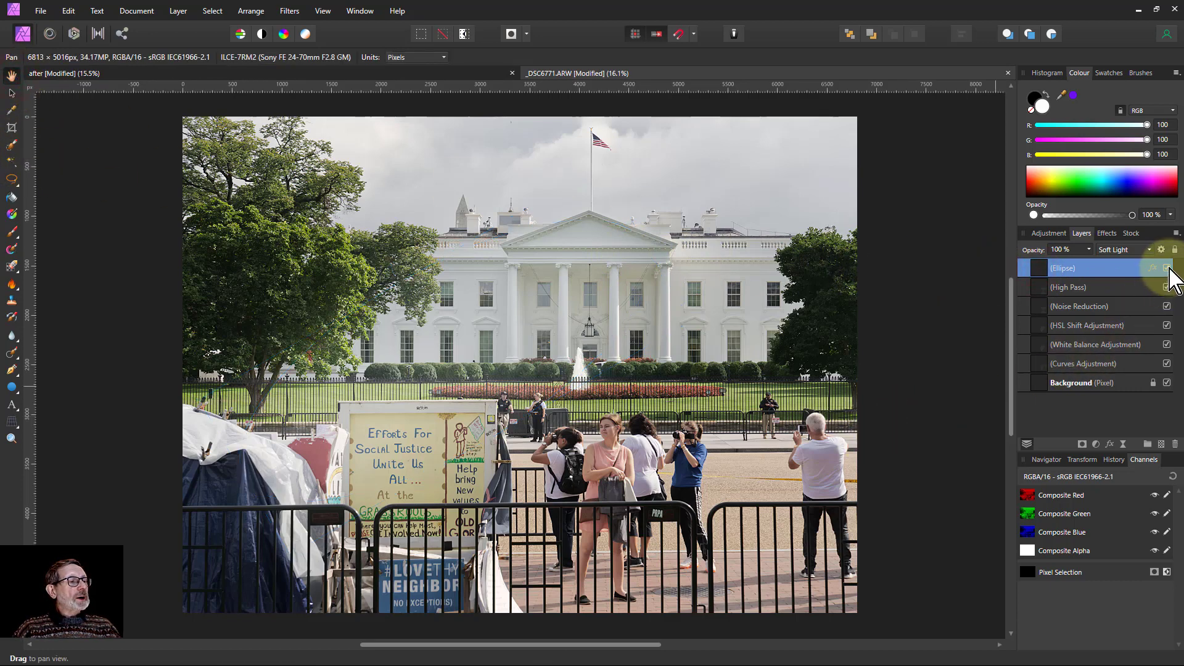
left_click(1168, 269)
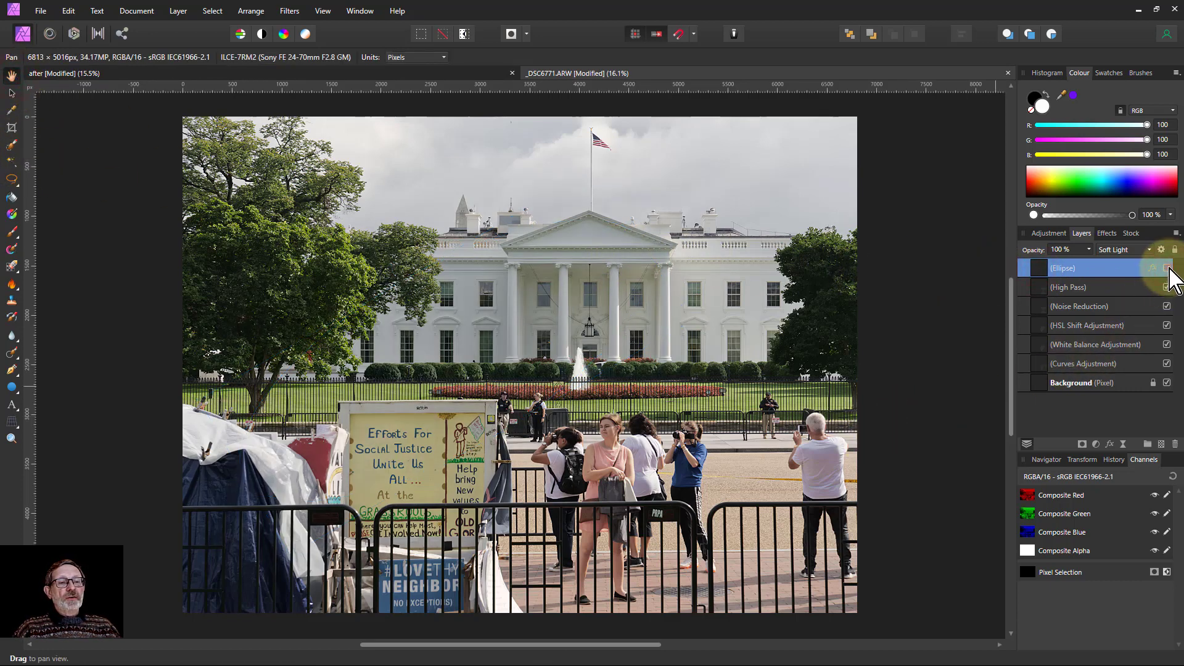
left_click(1168, 269)
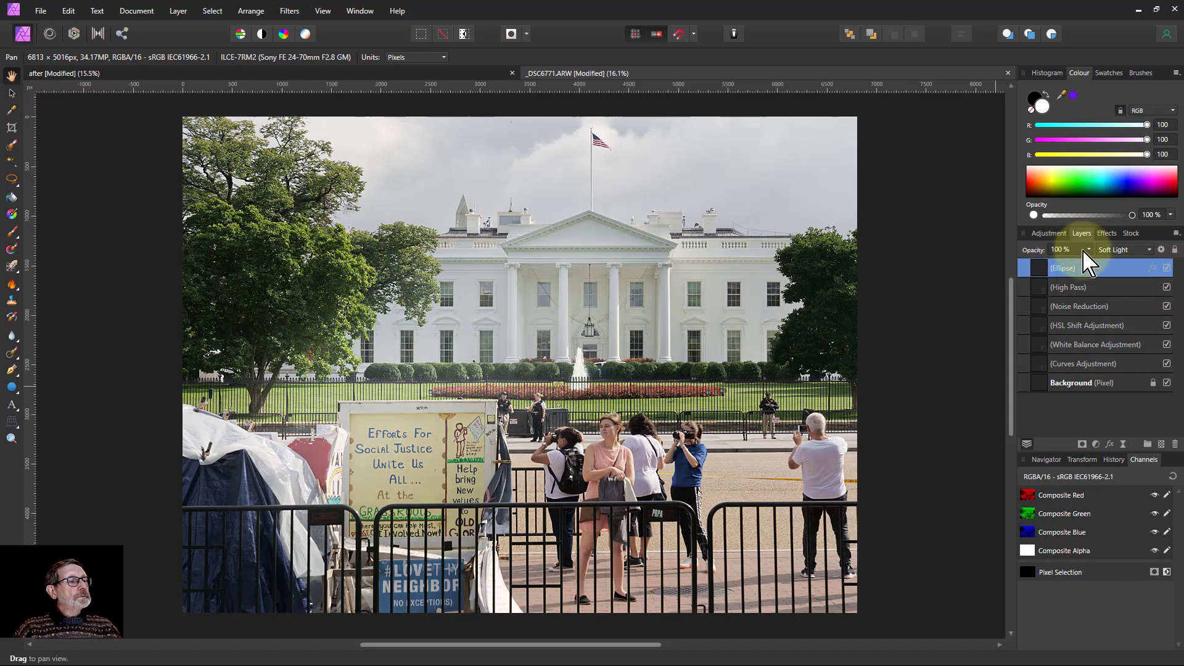
mouse_move(1089, 250)
left_mouse_down()
mouse_move(1088, 261)
mouse_move(1053, 265)
mouse_move(1073, 263)
left_mouse_up()
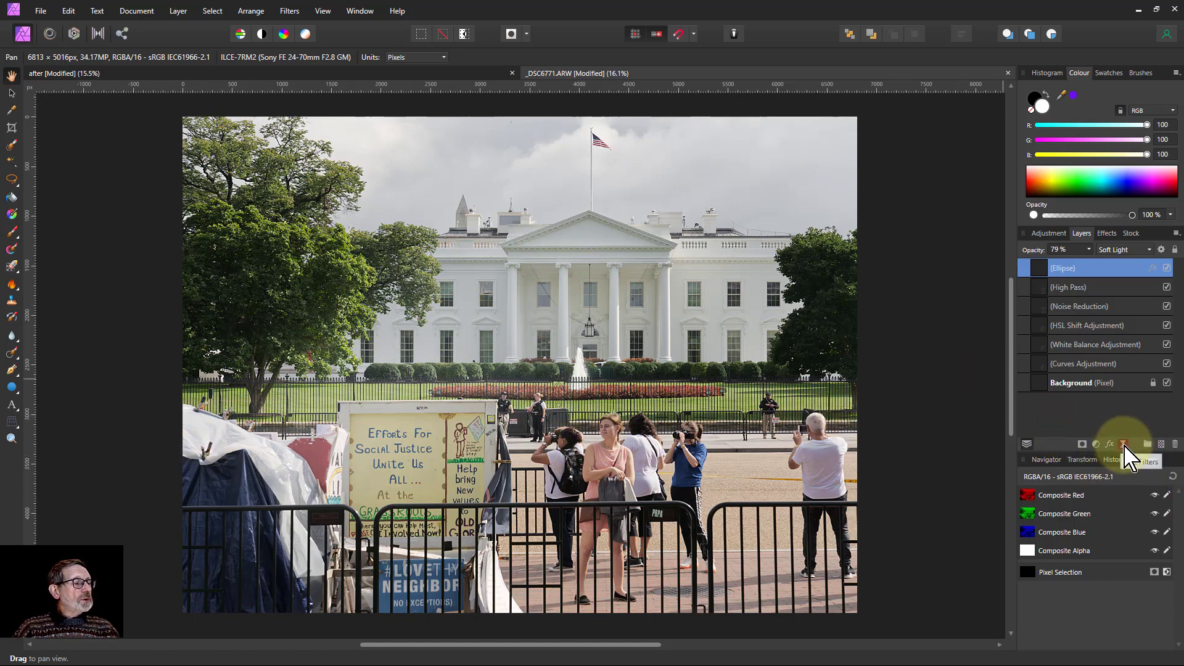
- Add a Live Vignette layer set to exposure -1.809, scale 189%, hardness 39%, shape 76%
left_click(1124, 444)
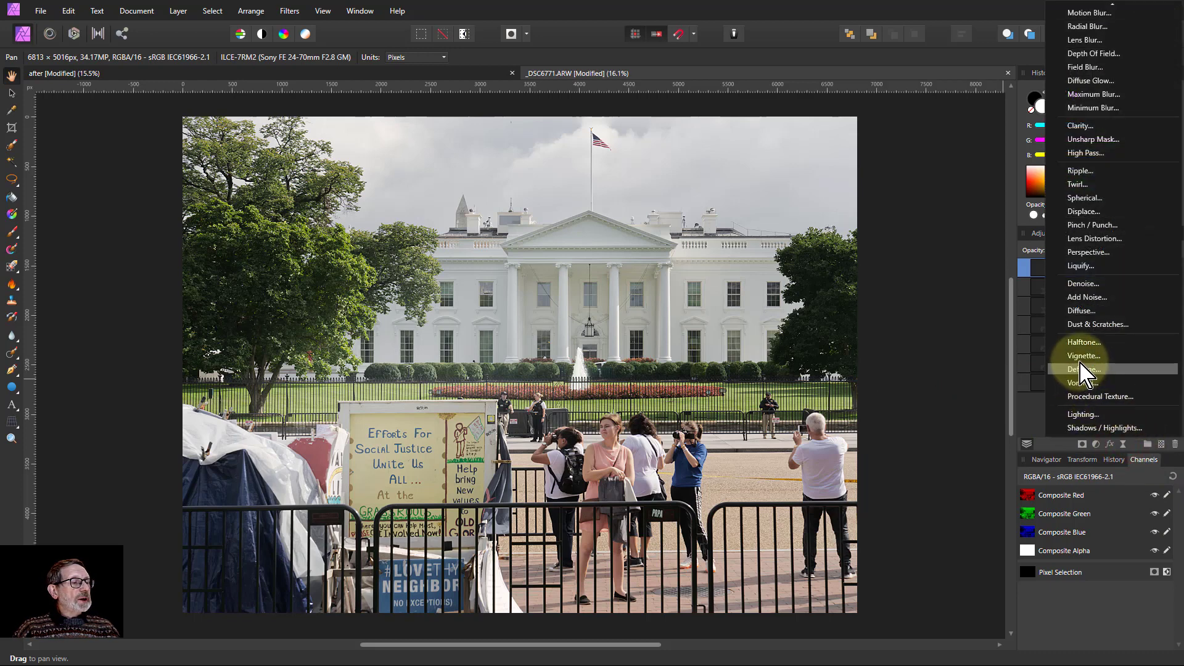
left_click(1082, 357)
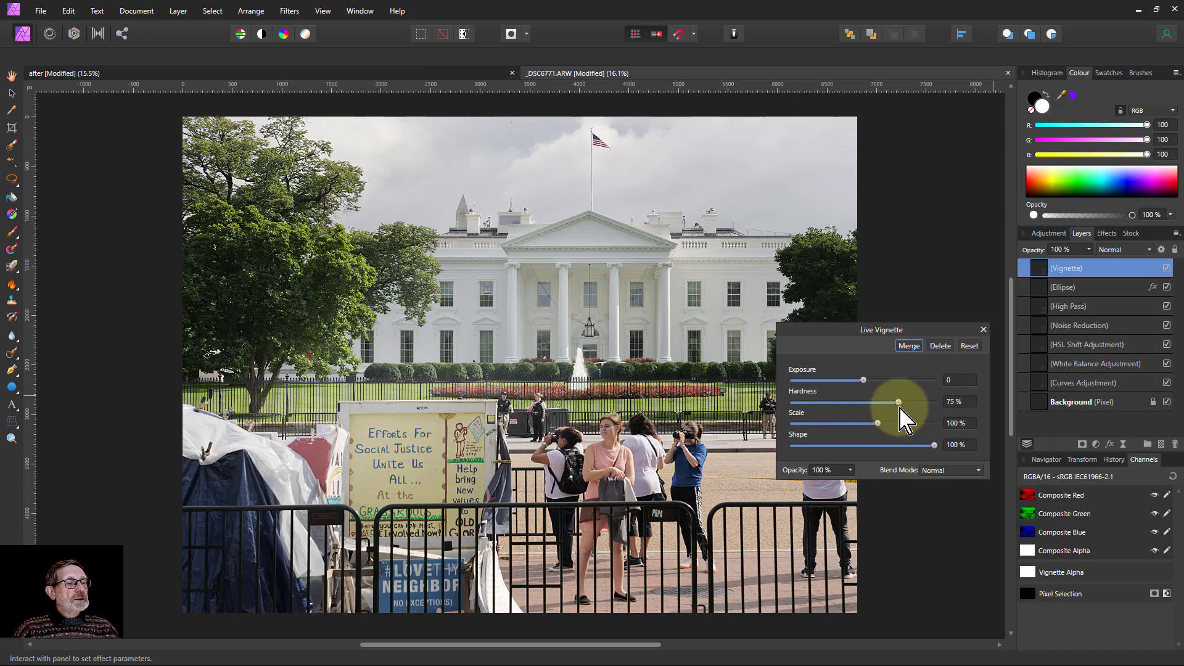
left_click_drag(863, 380, 772, 382)
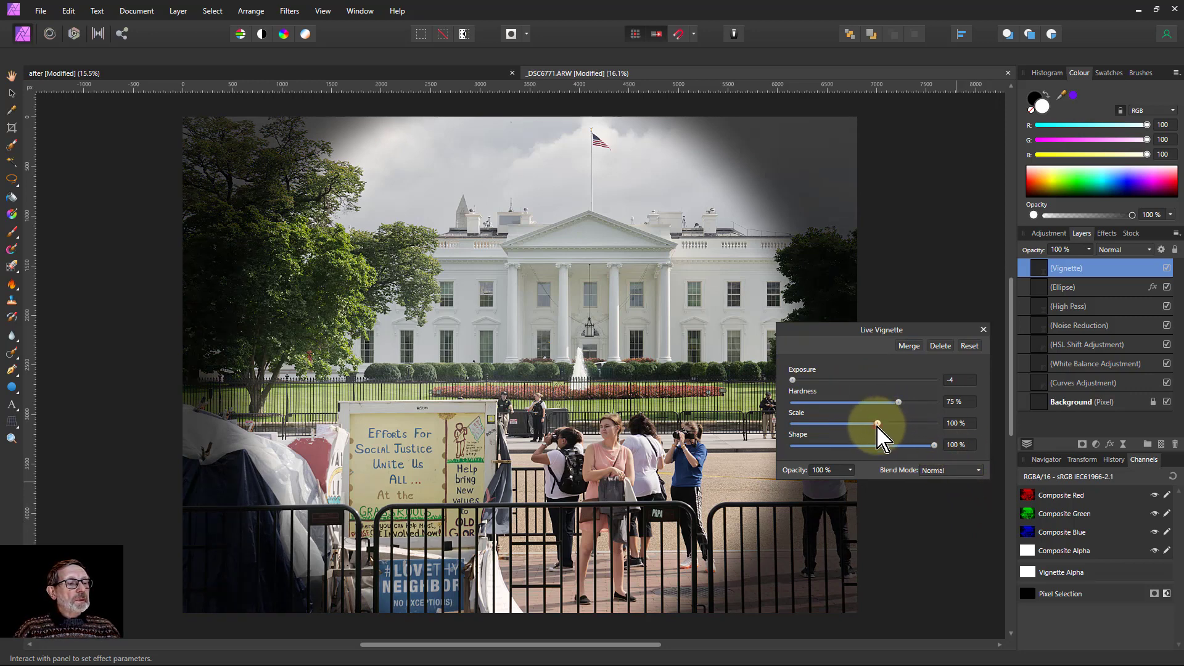
mouse_move(874, 424)
left_mouse_down()
mouse_move(912, 445)
mouse_move(891, 445)
mouse_move(901, 446)
mouse_move(889, 425)
left_mouse_up()
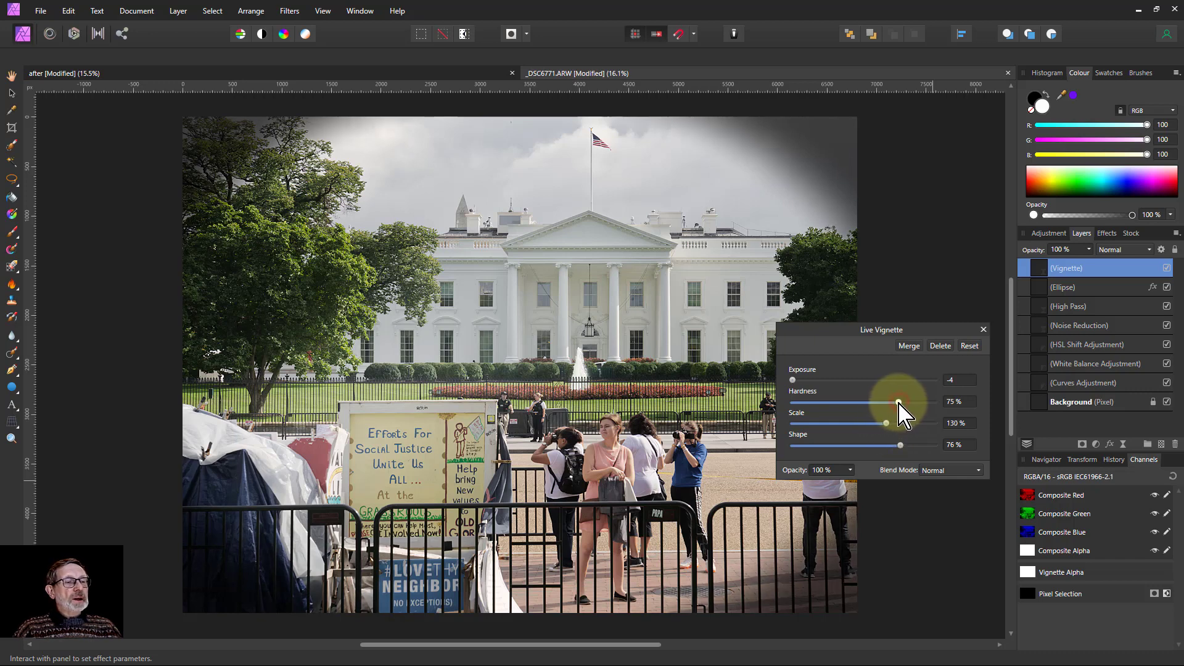
mouse_move(899, 404)
left_mouse_down()
mouse_move(849, 410)
mouse_move(901, 423)
left_mouse_up()
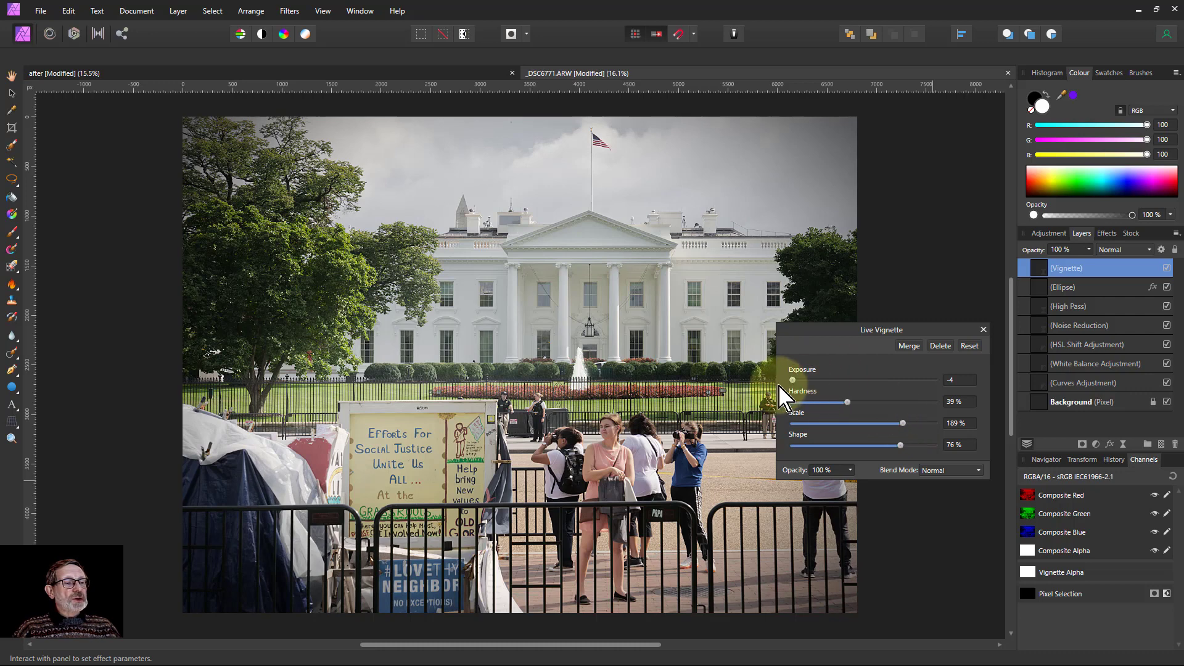
left_click_drag(794, 386, 829, 396)
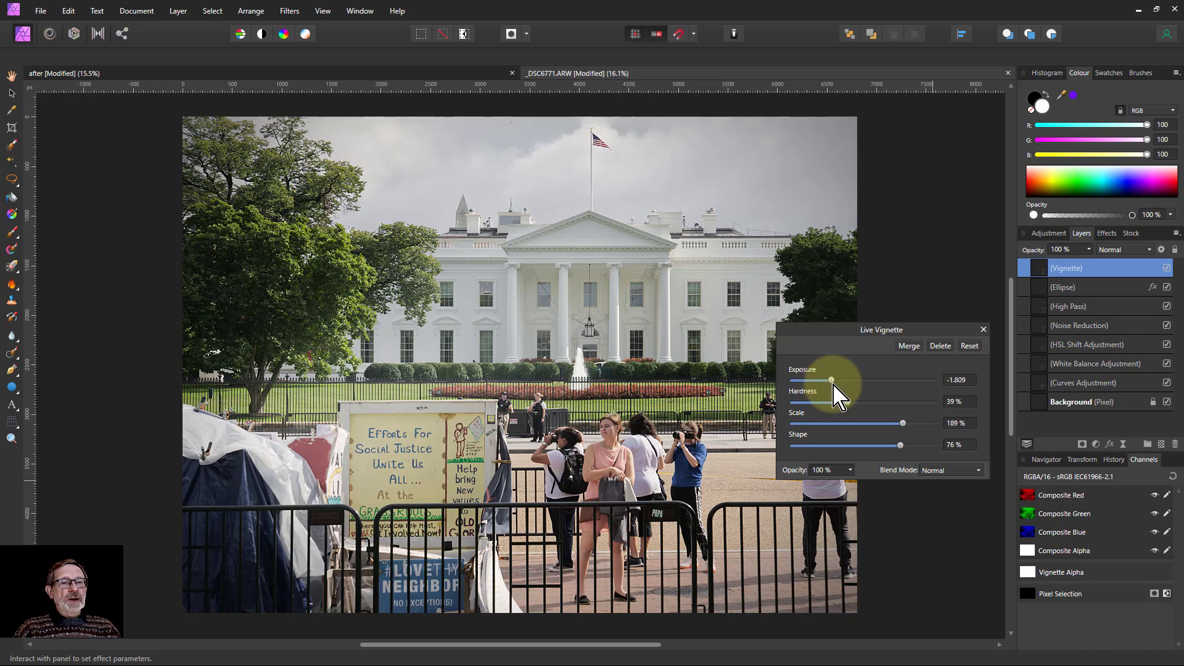
- Close the Live Vignette settings and toggle the vignette layer off and on to compare
left_click(984, 329)
left_click(1168, 269)
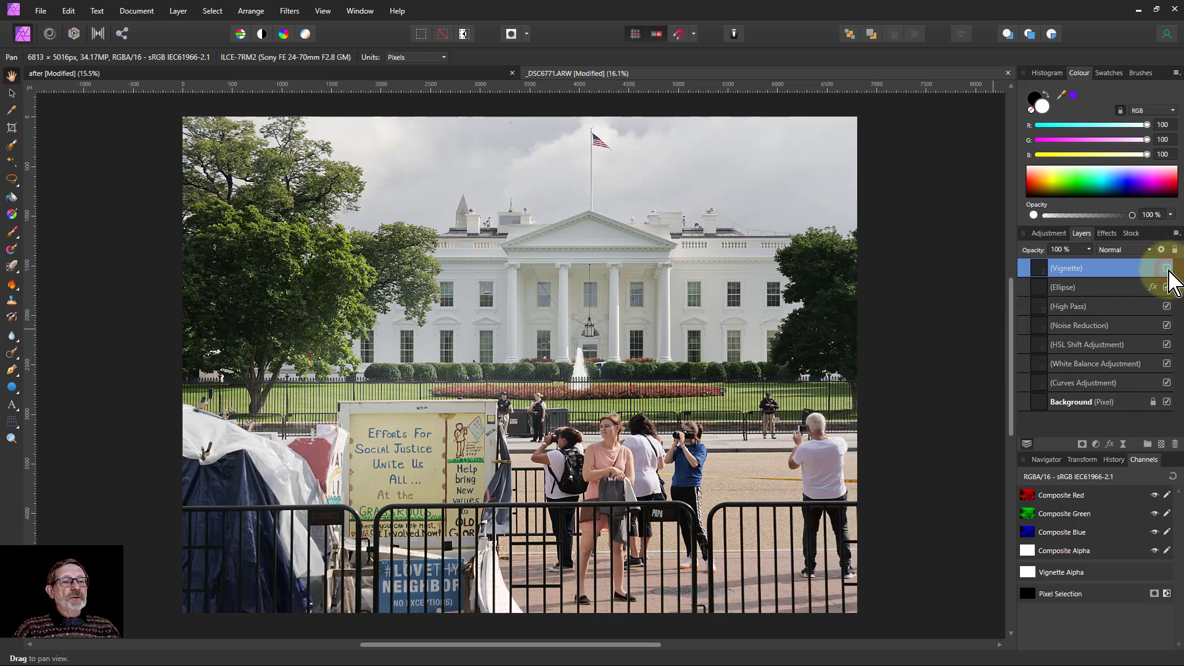
left_click(1167, 269)
left_click(1168, 269)
left_click(1168, 269)
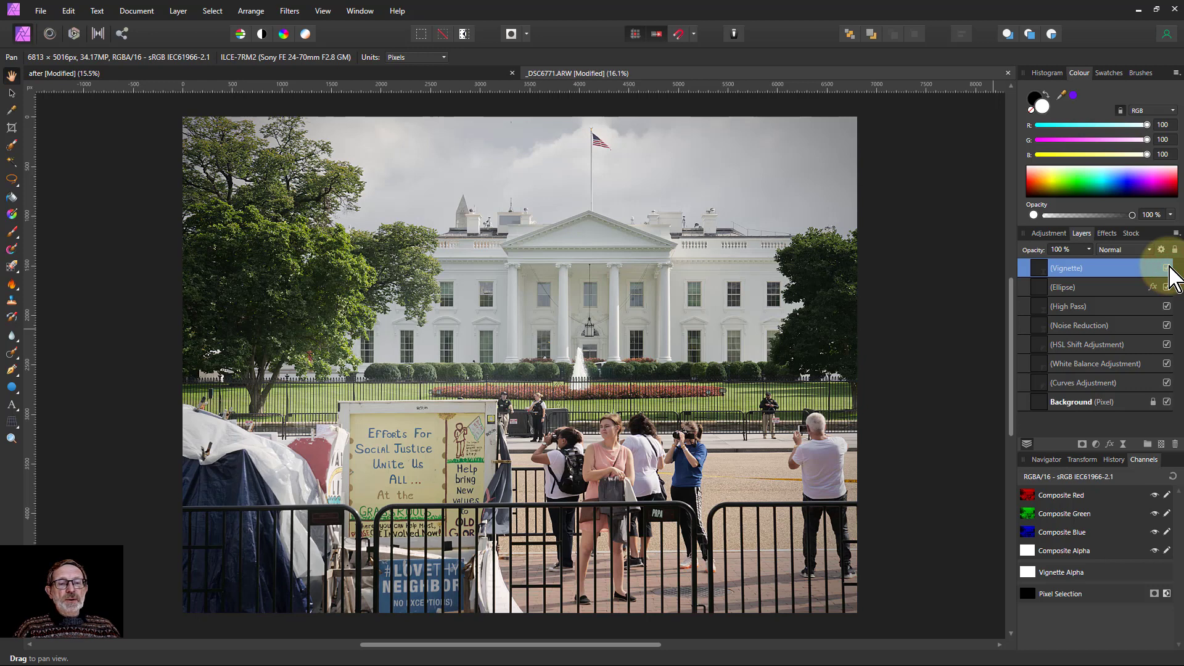